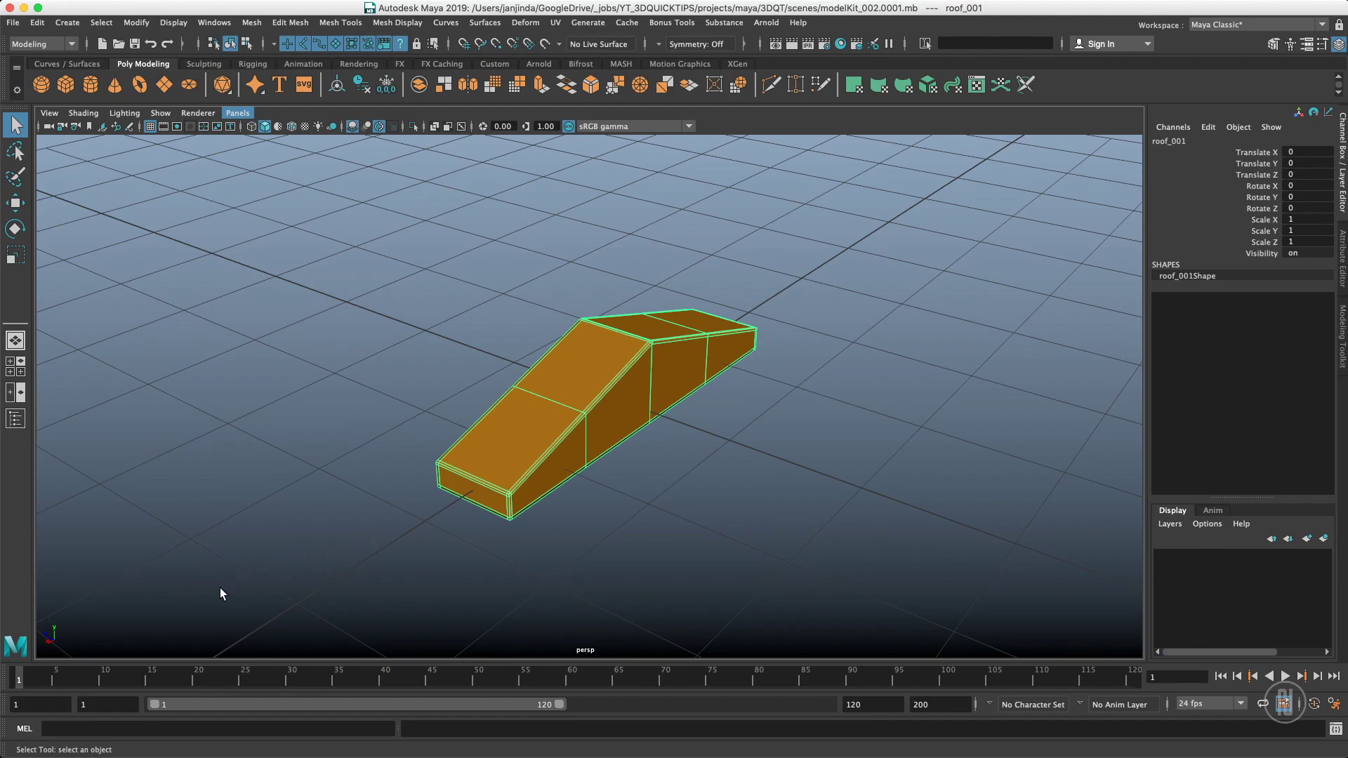
# - Switch the command line to Python and evaluate 50*10, which returns 500
pyautogui.click(24, 730)
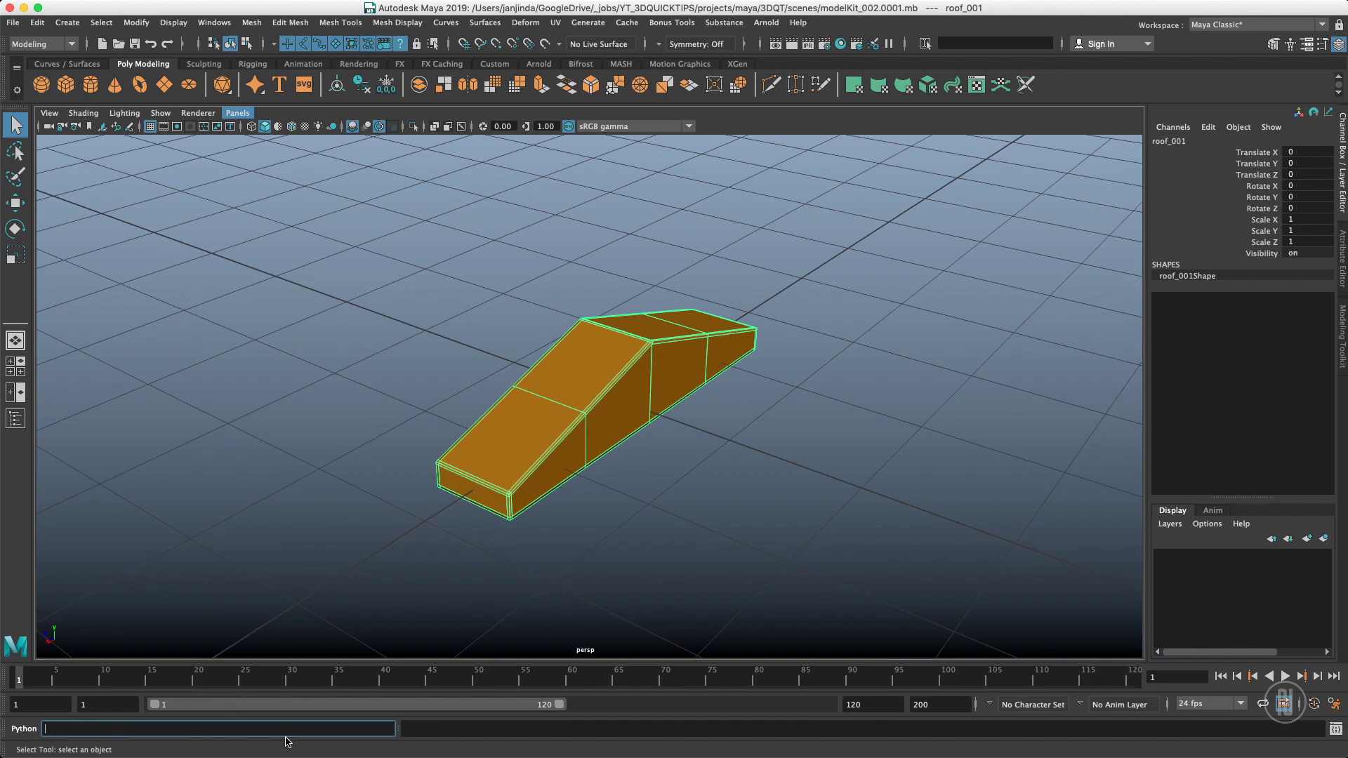
pyautogui.write('50*10')
pyautogui.press('Return')
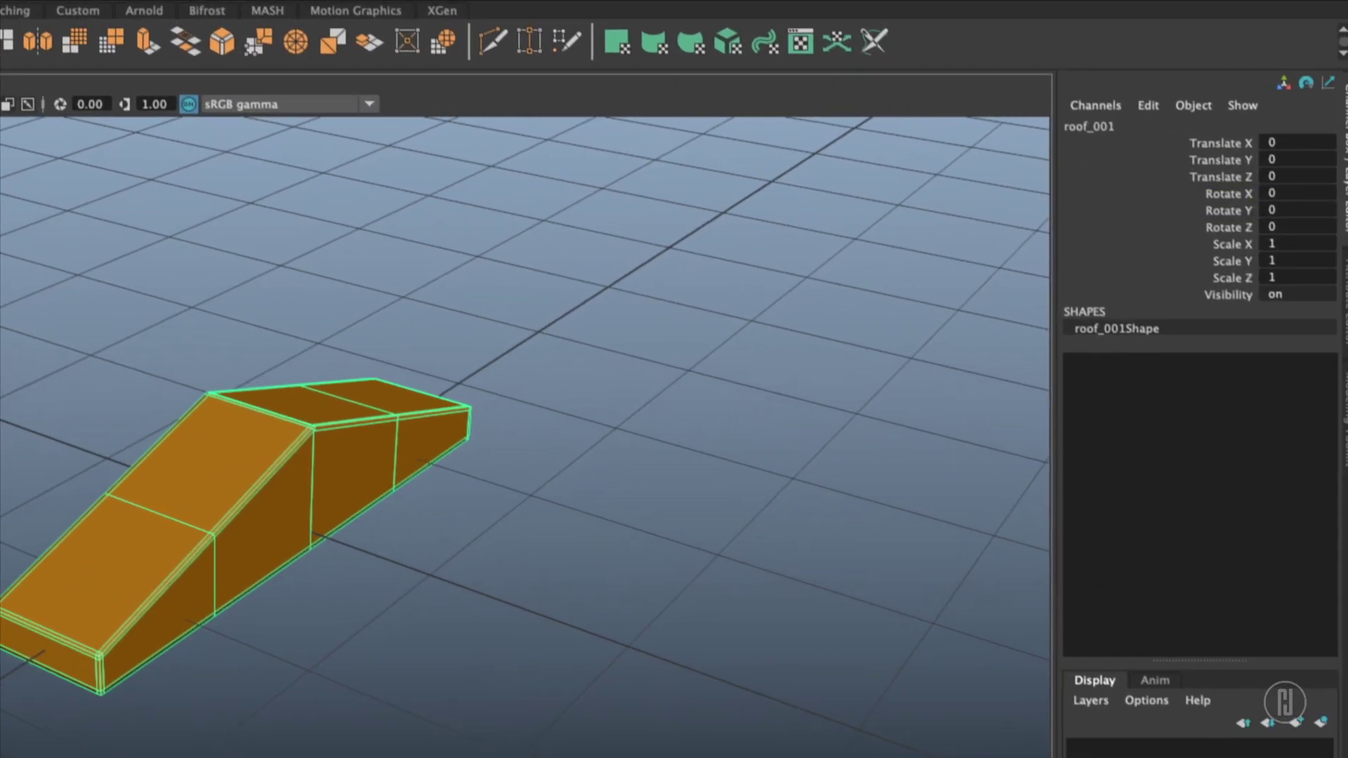
# - Move and tilt roof_001 to Translate 0.207, 0.94, -5.905 and Rotate -12.564, 3.739, -12.45
pyautogui.keyDown('alt'); pyautogui.moveTo(581, 403); pyautogui.dragTo(378, 398, button='right'); pyautogui.keyUp('alt')
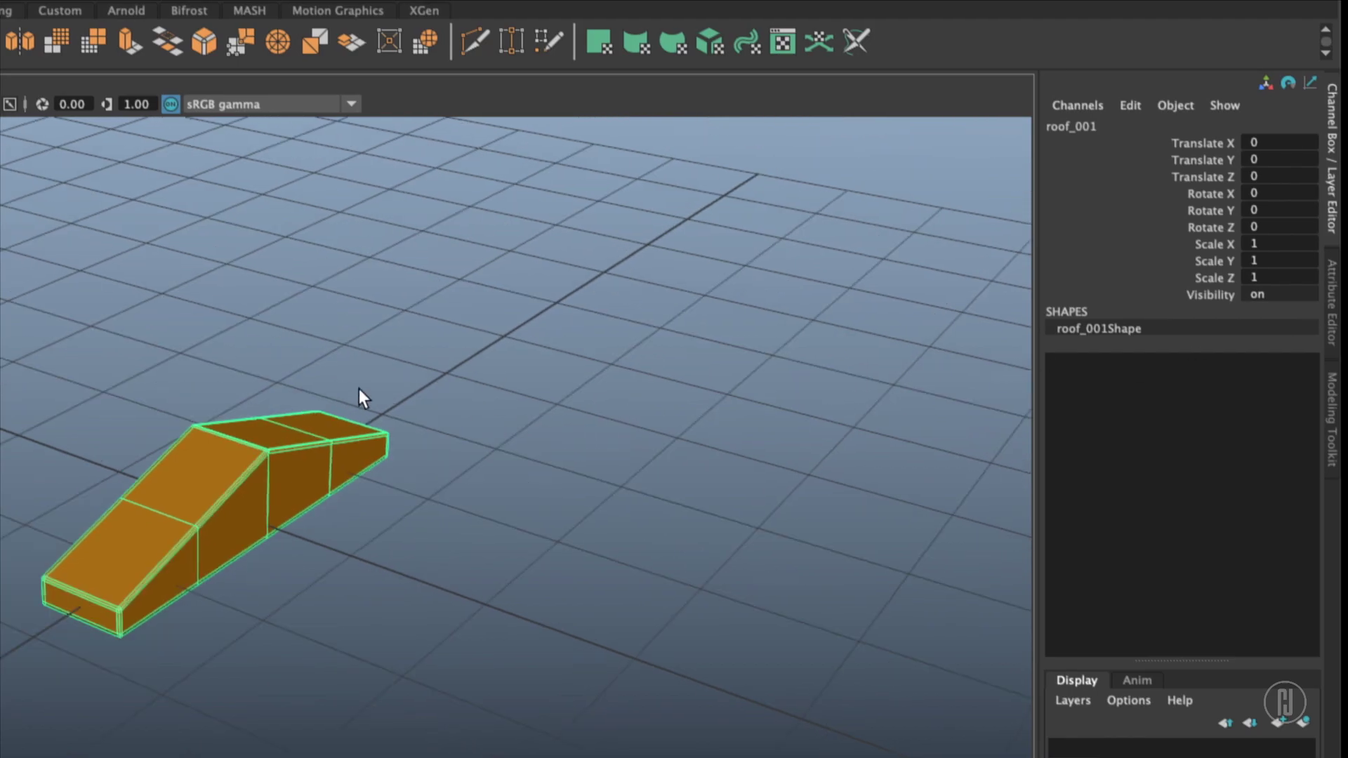
pyautogui.keyDown('alt'); pyautogui.moveTo(360, 398); pyautogui.dragTo(545, 361); pyautogui.keyUp('alt')
pyautogui.press('w')
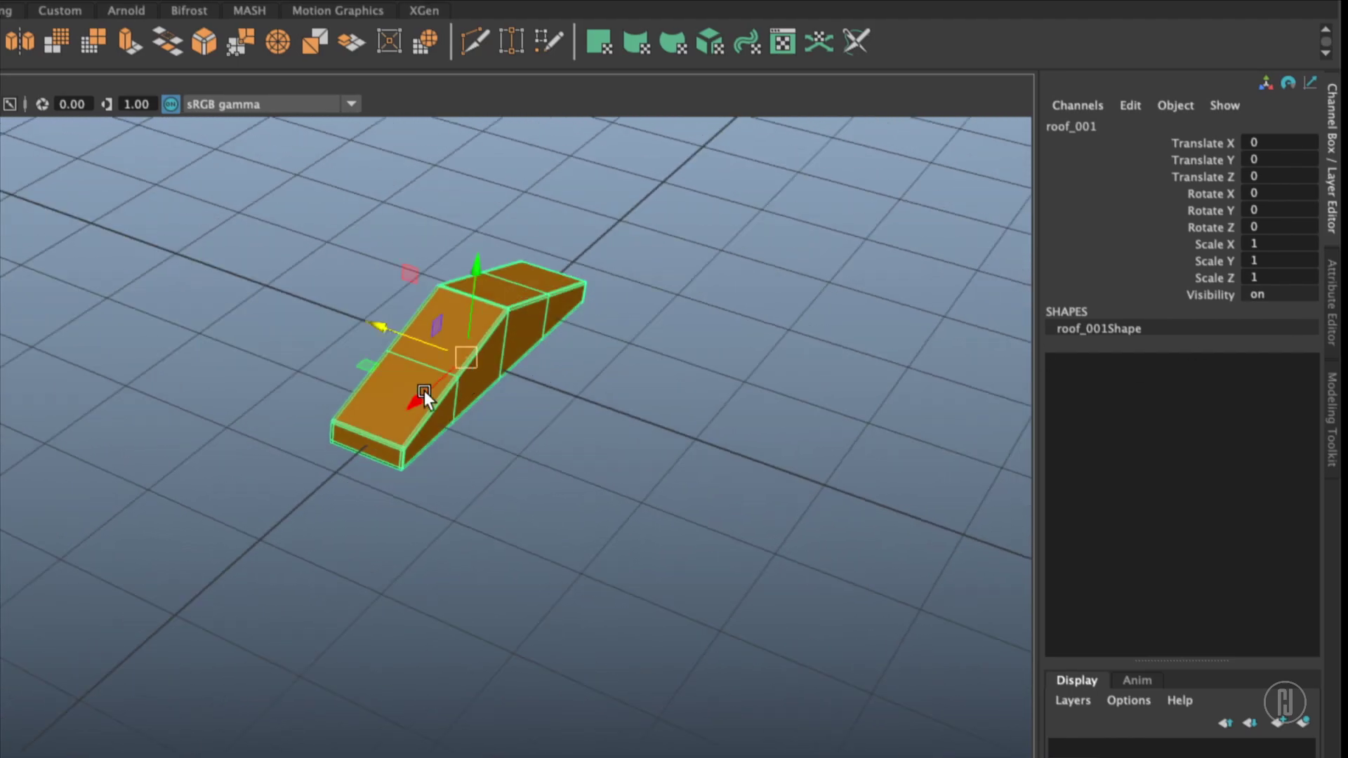
pyautogui.moveTo(368, 360); pyautogui.dragTo(500, 407)
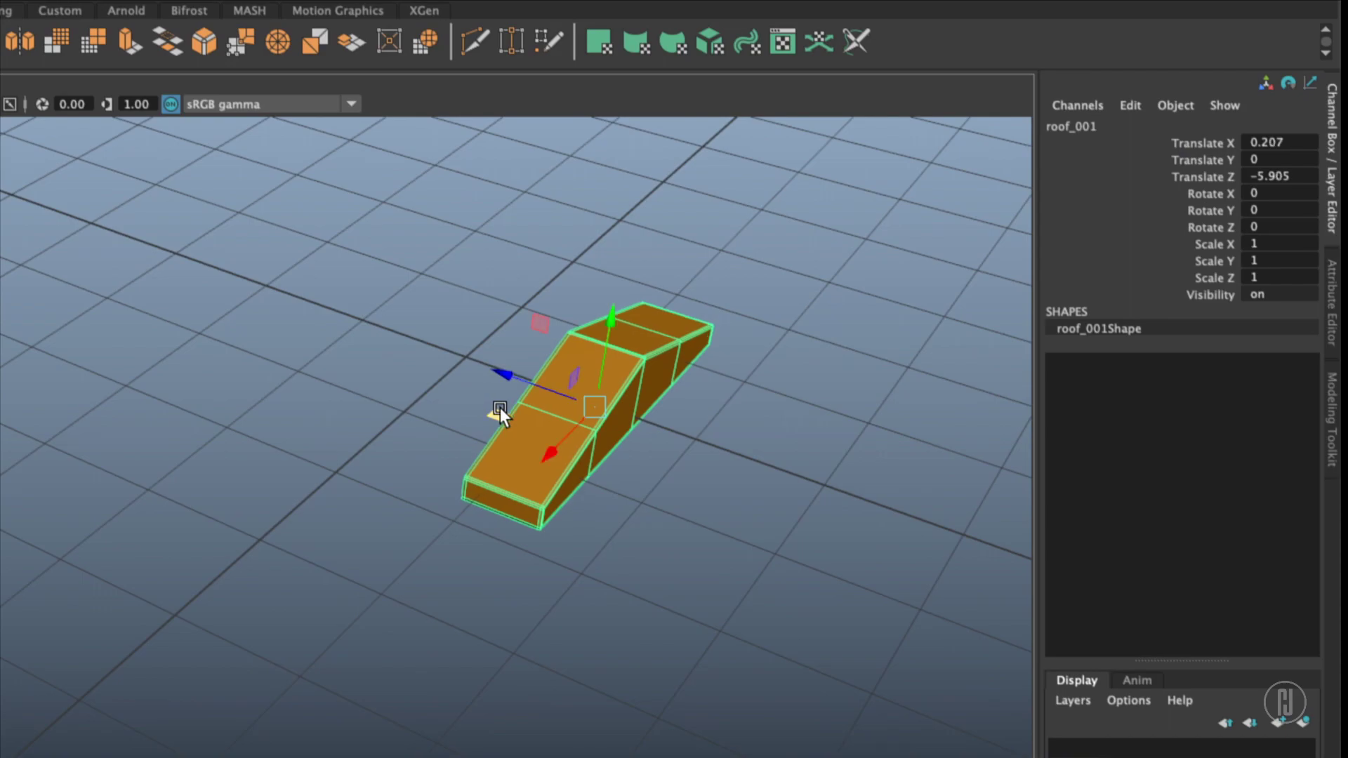
pyautogui.press('e')
pyautogui.moveTo(574, 381); pyautogui.dragTo(612, 337)
pyautogui.press('w')
pyautogui.keyDown('alt'); pyautogui.moveTo(613, 337); pyautogui.dragTo(663, 367); pyautogui.keyUp('alt')
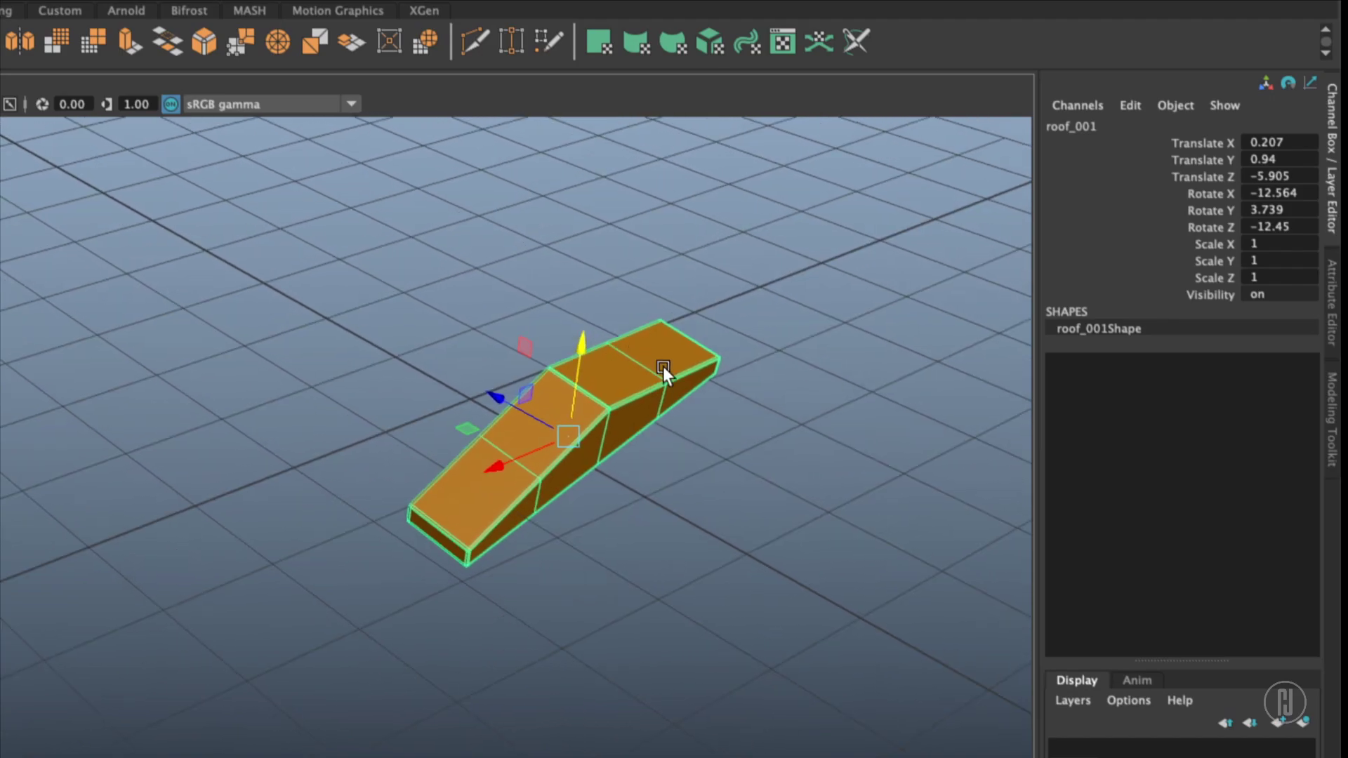
pyautogui.press('q')
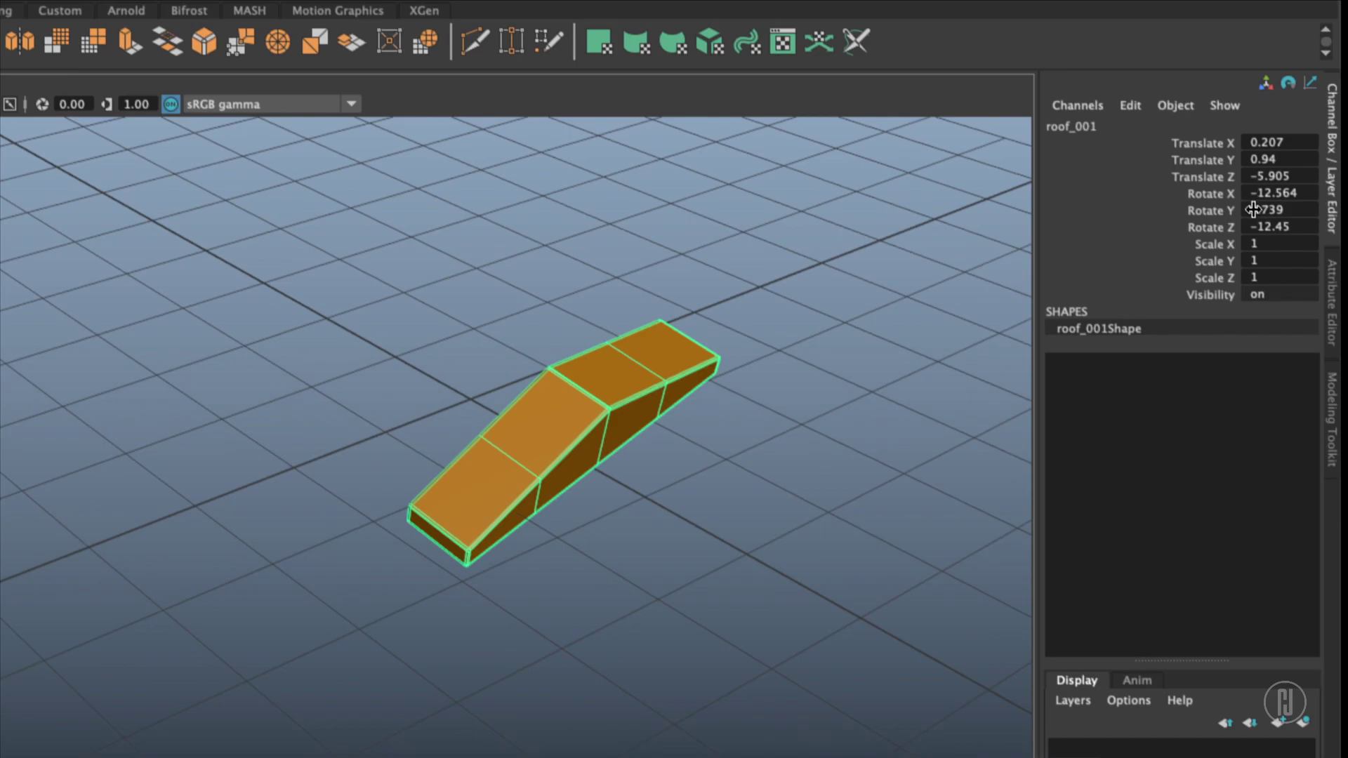
pyautogui.doubleClick(1253, 210)
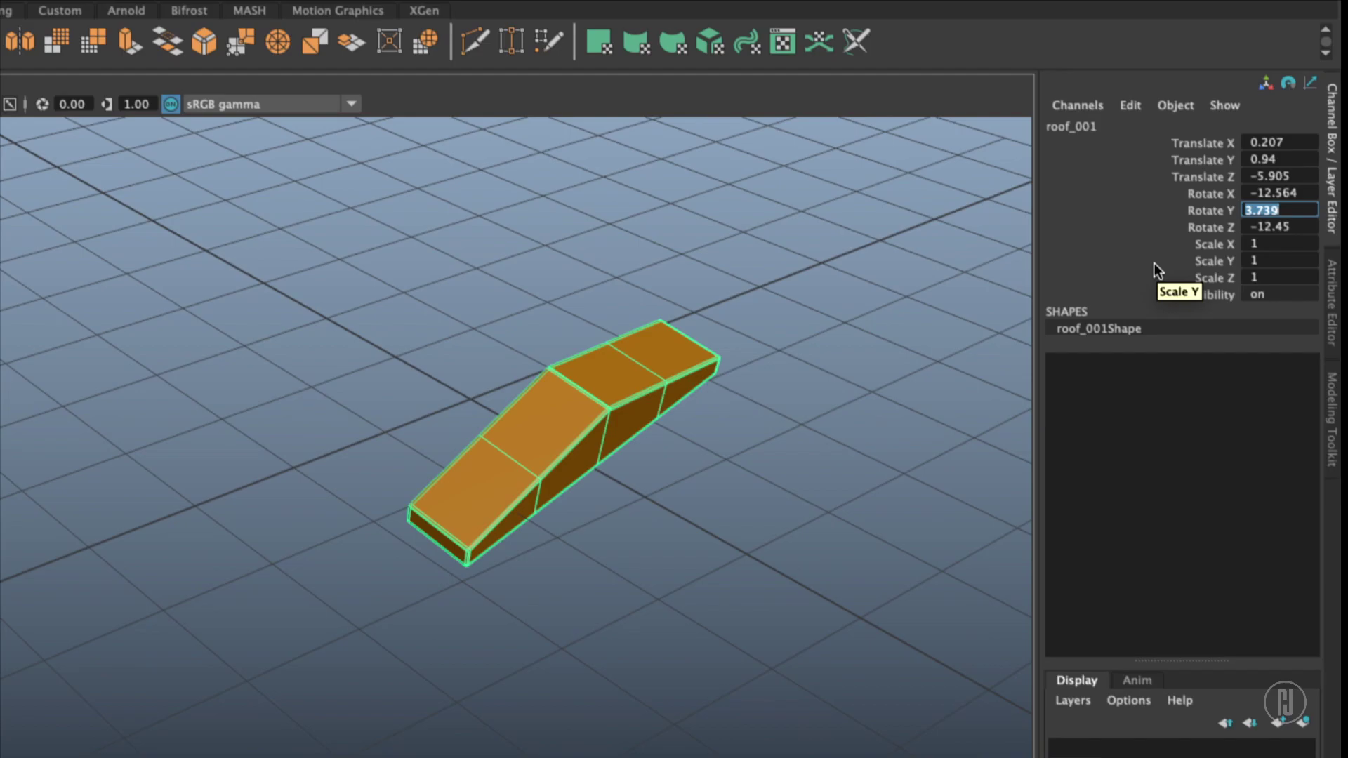
pyautogui.write('31')
pyautogui.press('Return')
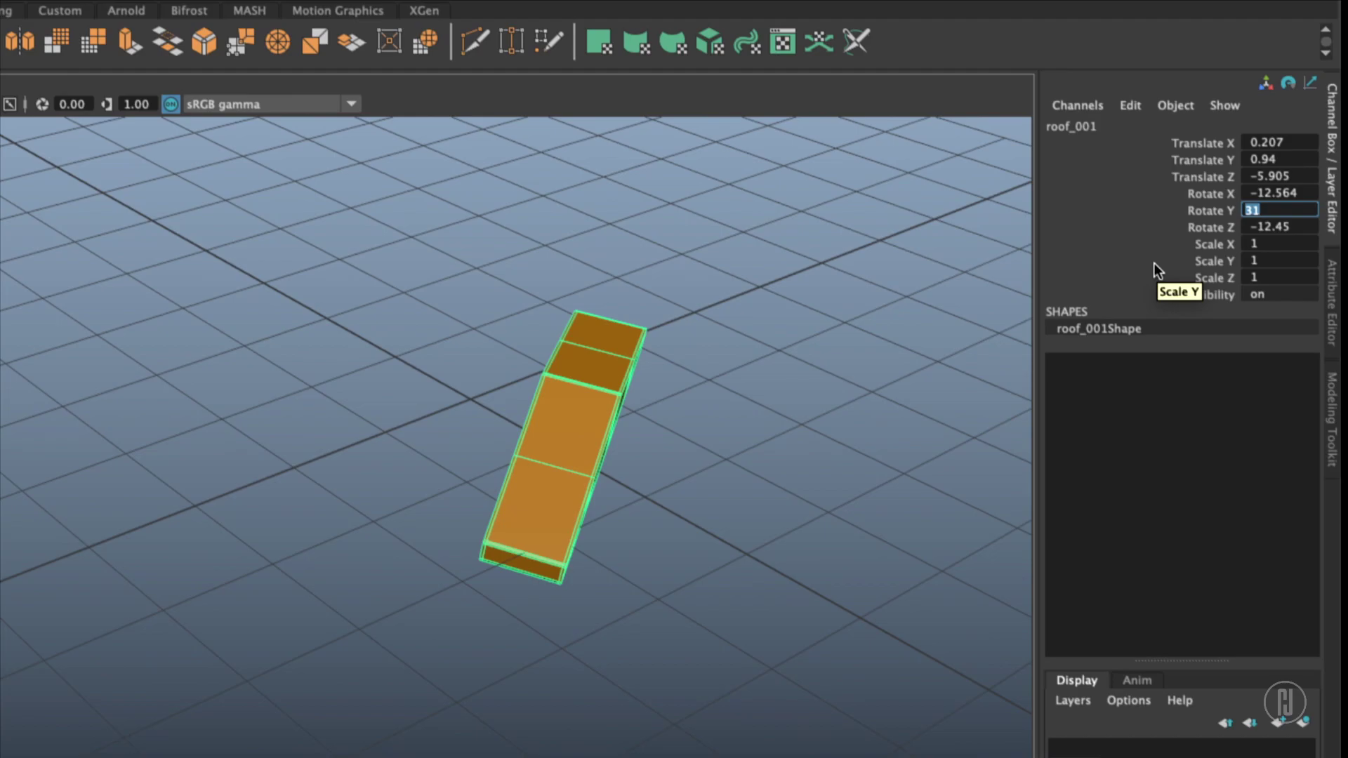
pyautogui.click(888, 397)
pyautogui.hotkey('ctrl', 'z')
pyautogui.hotkey('ctrl', 'z')
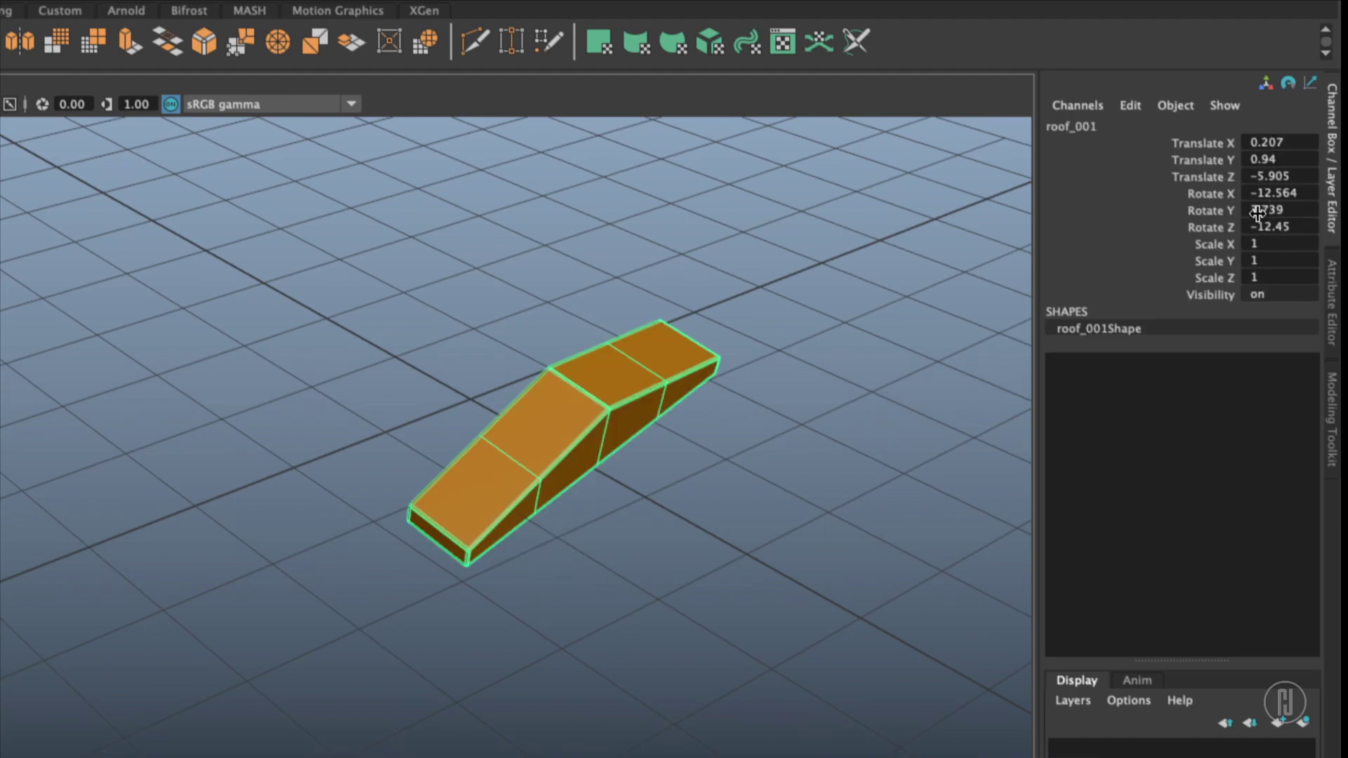
pyautogui.click(1251, 210)
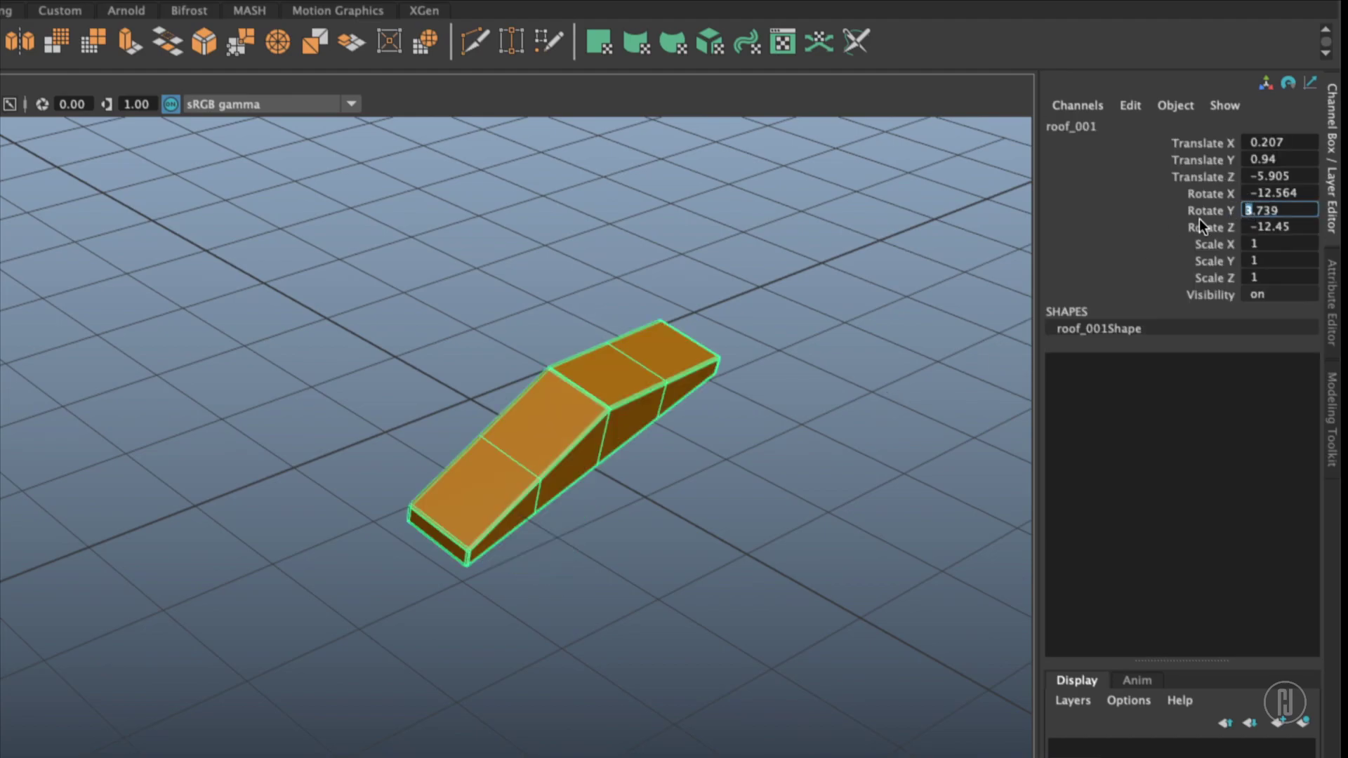
pyautogui.write('1')
pyautogui.press('Return')
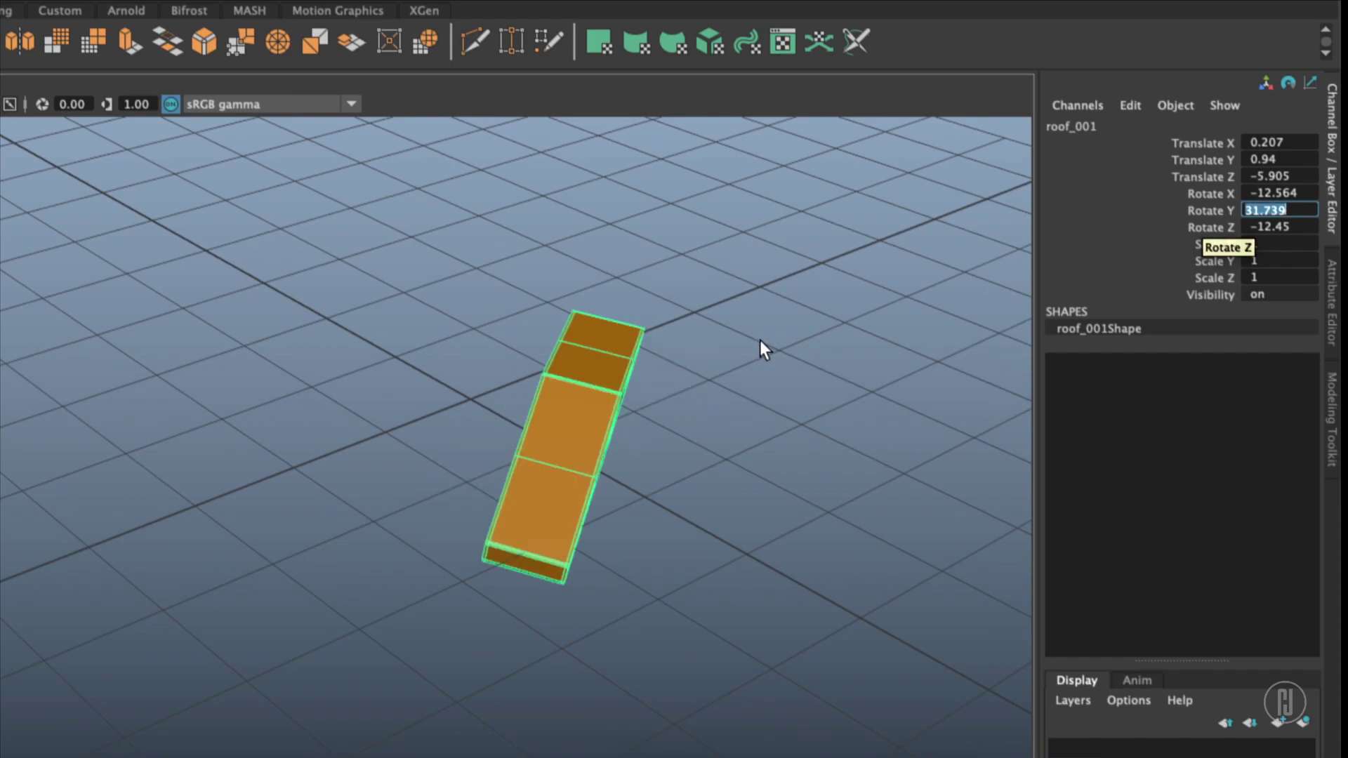
pyautogui.click(760, 344)
pyautogui.hotkey('ctrl', 'z')
pyautogui.hotkey('ctrl', 'z')
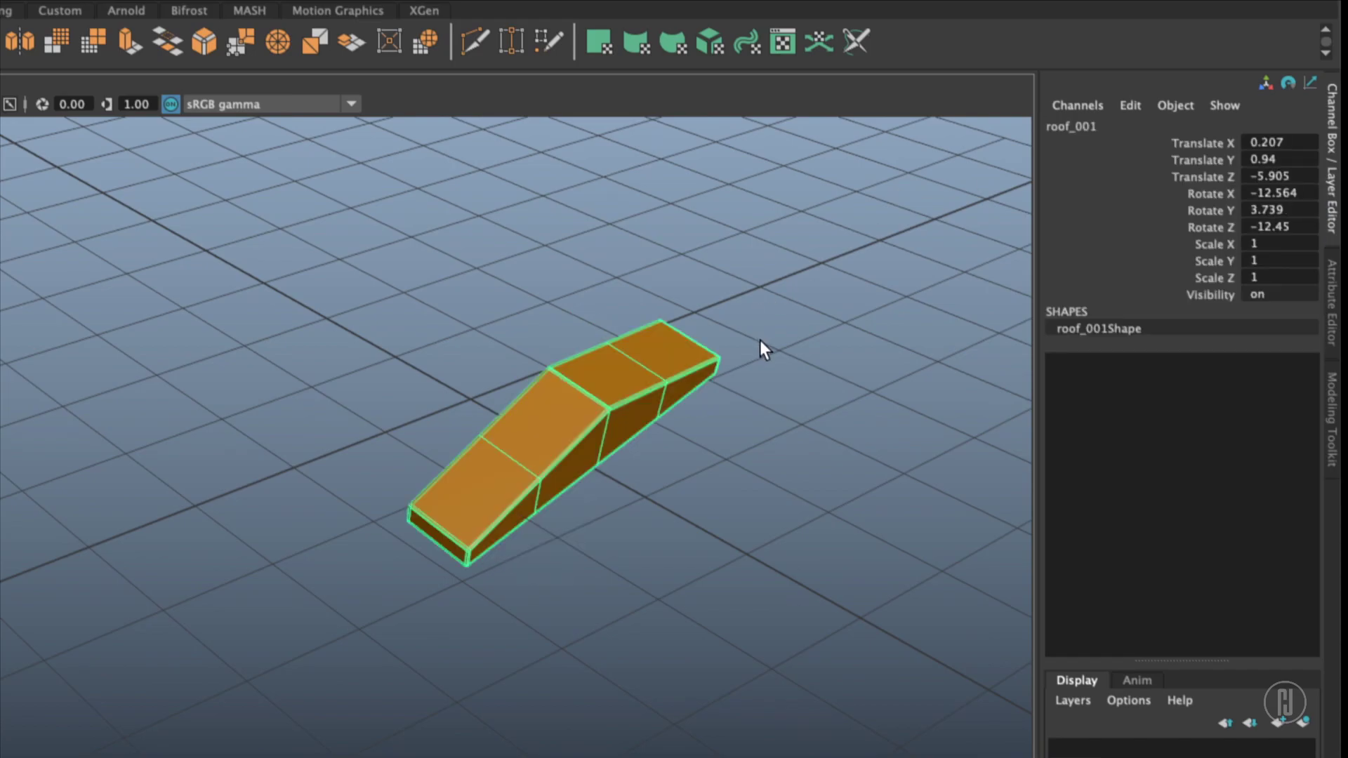
pyautogui.doubleClick(1299, 209)
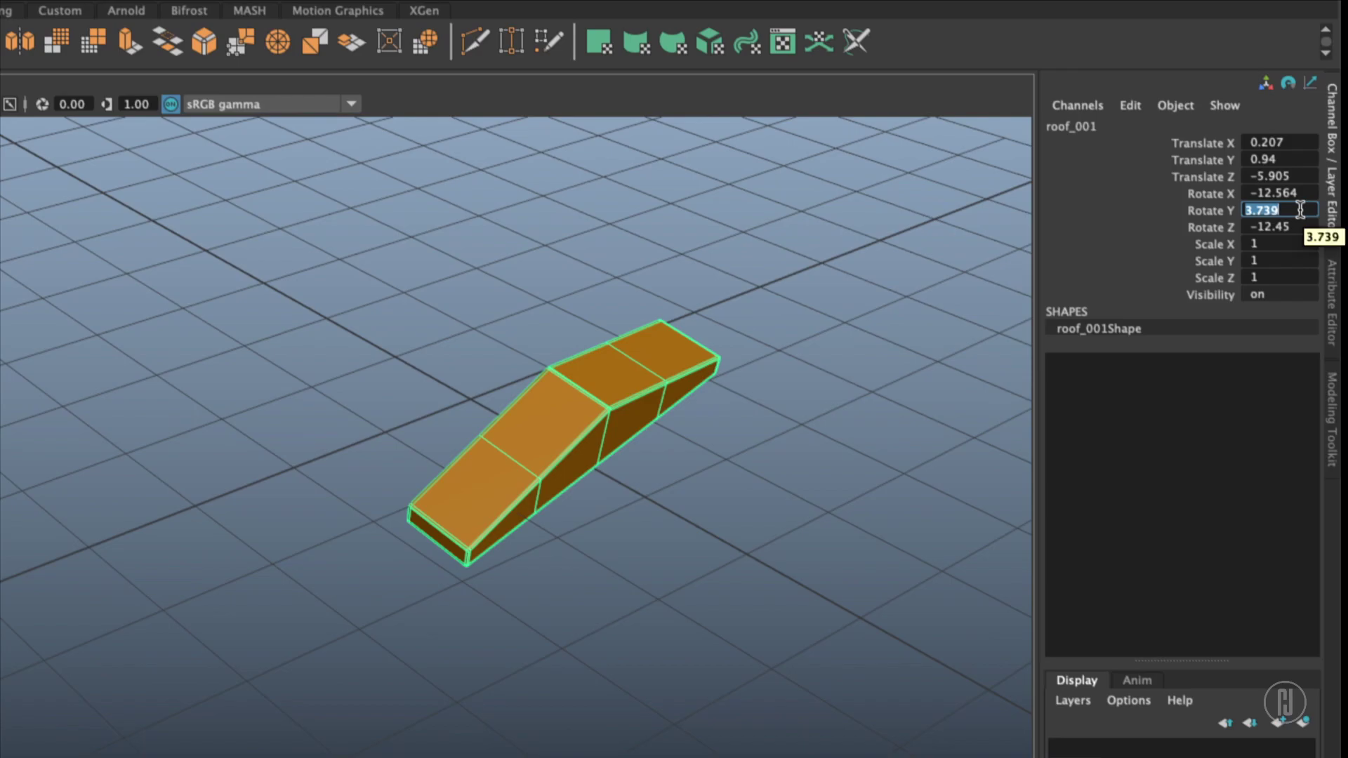
pyautogui.write('+=28')
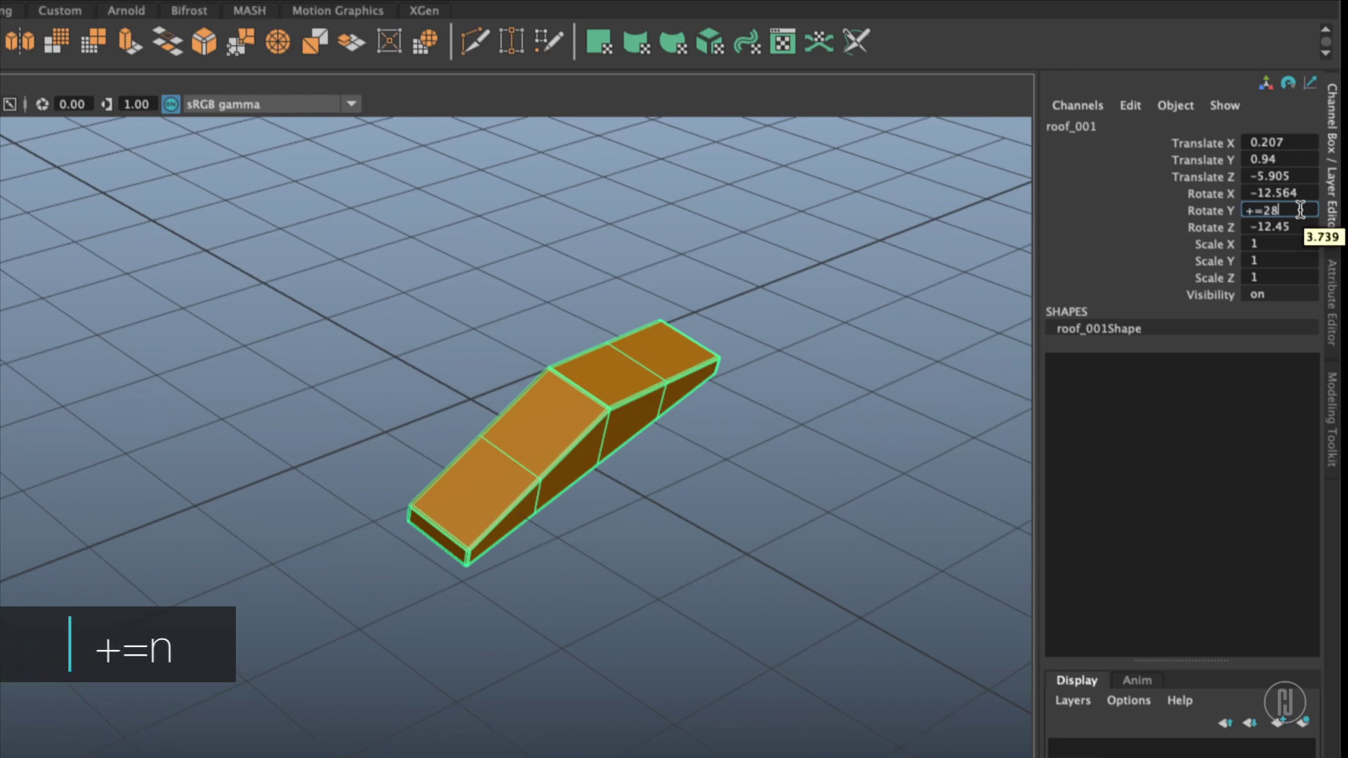
pyautogui.press('Return')
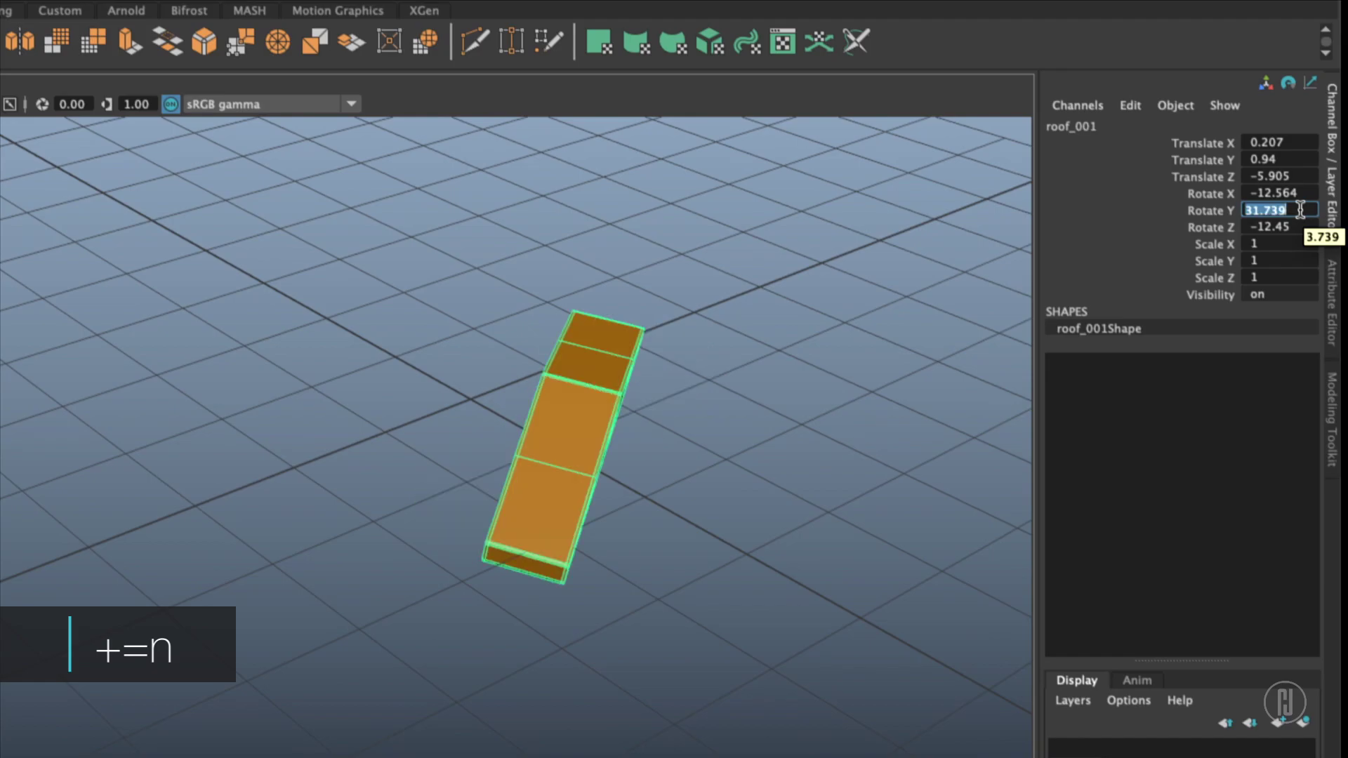
pyautogui.hotkey('ctrl', 'z')
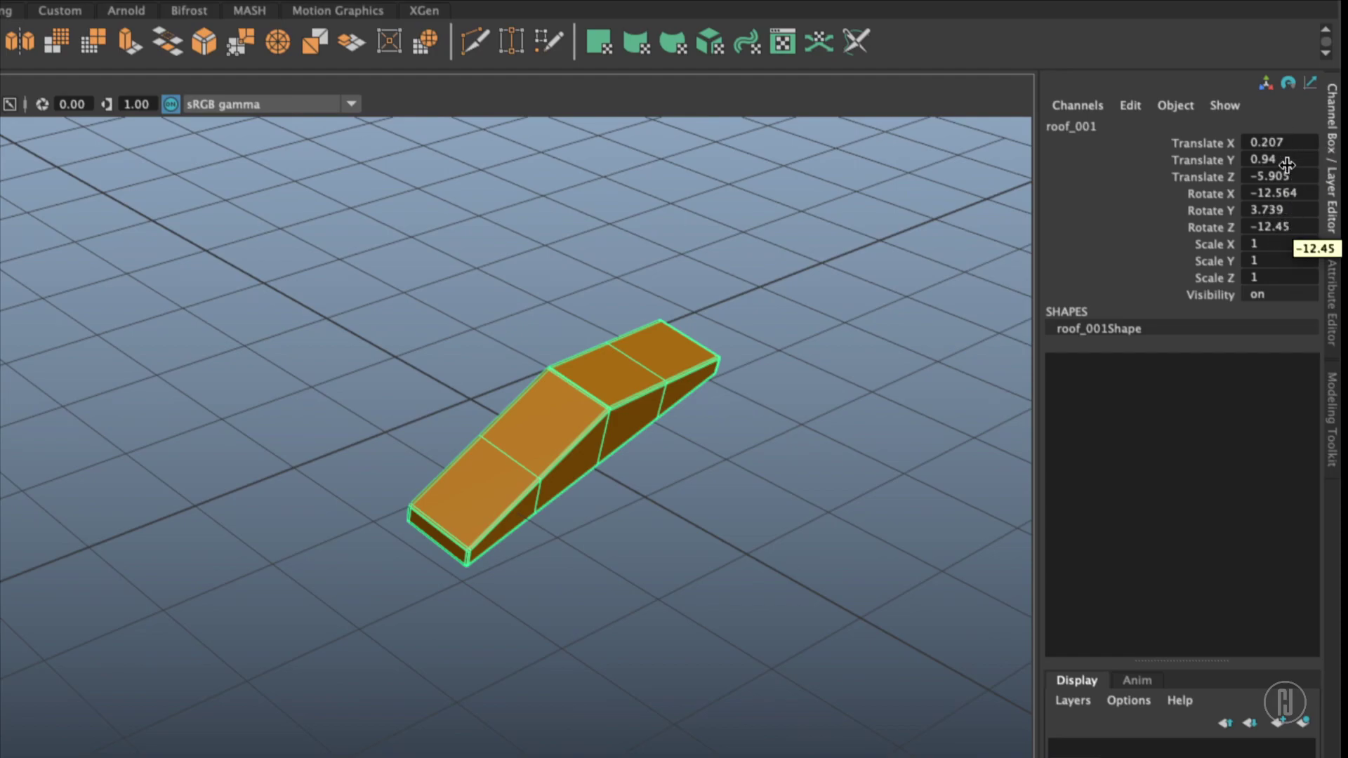
# - Subtract 3 from roof_001's Translate X and add 10 to its Translate Y
pyautogui.click(1292, 143)
pyautogui.write('-=')
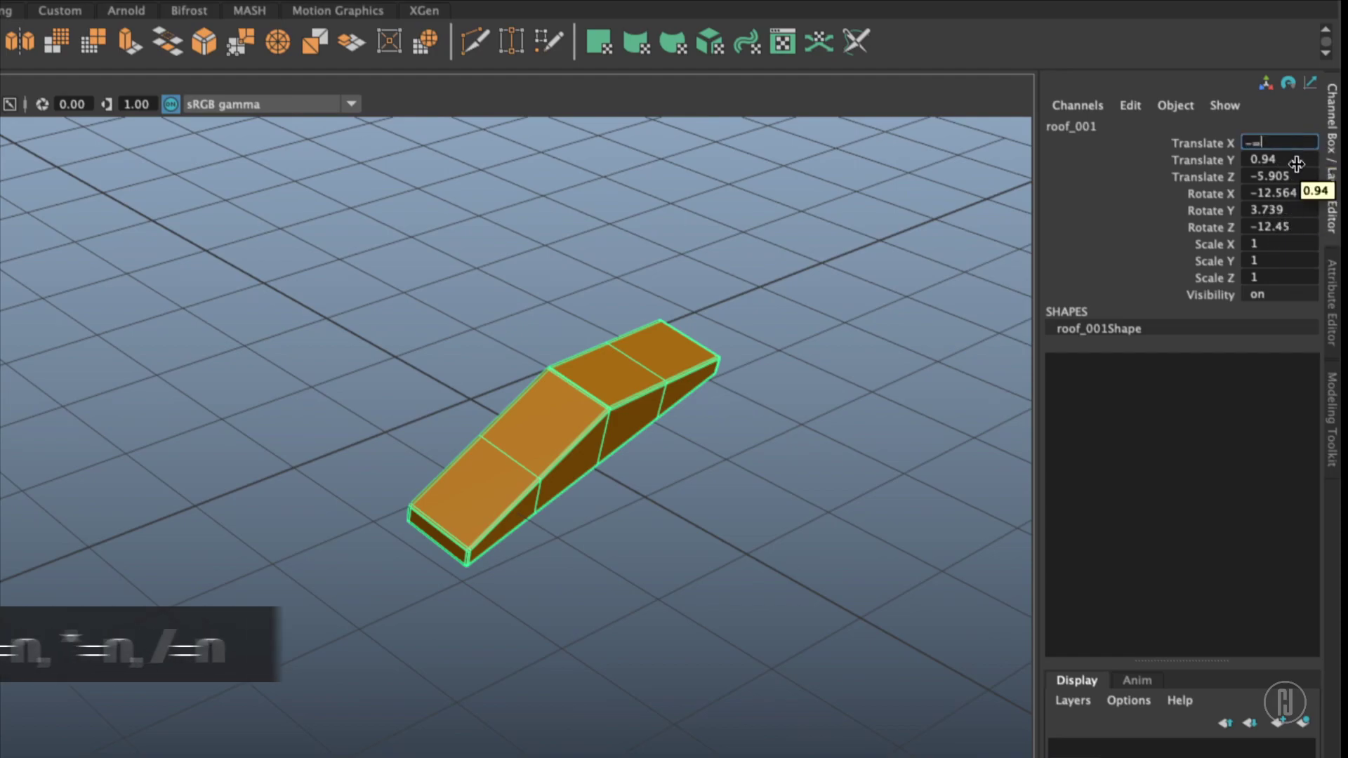
pyautogui.write('3')
pyautogui.press('Return')
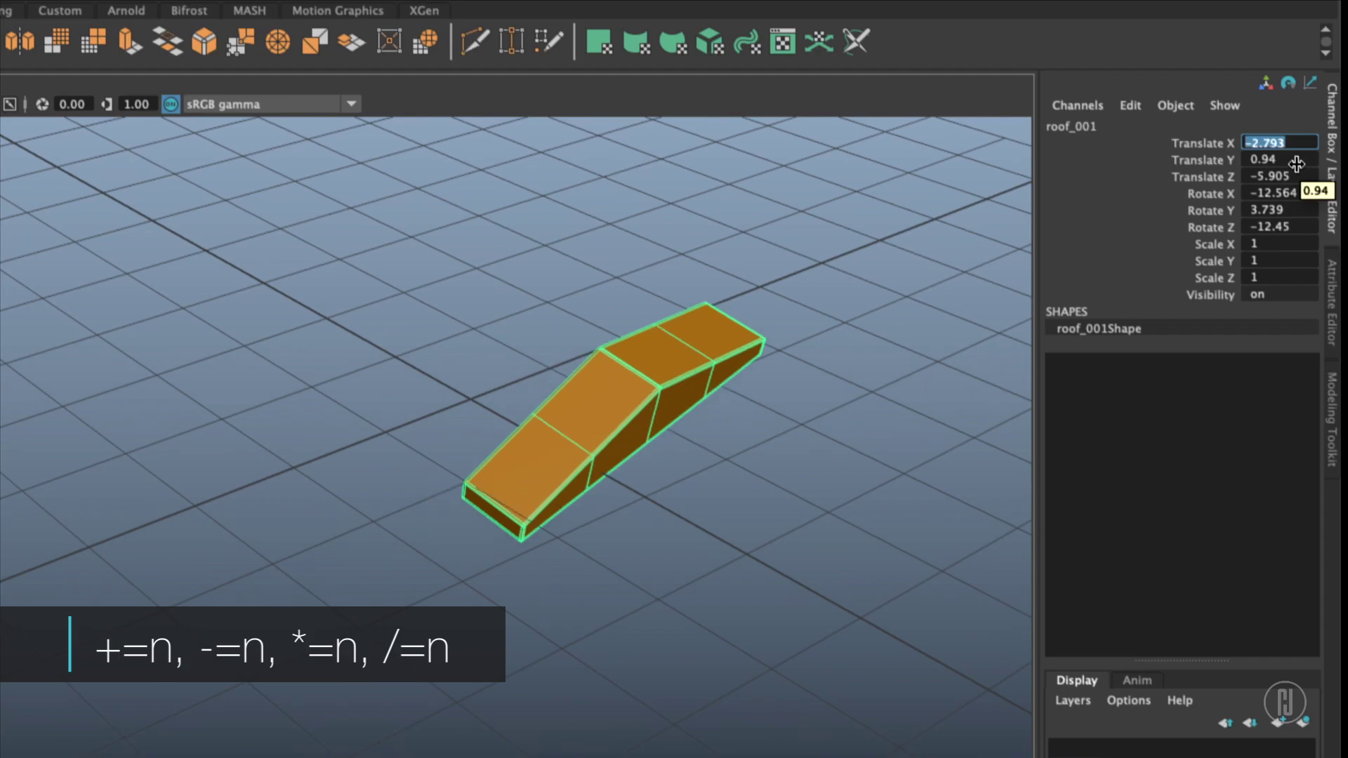
pyautogui.click(1297, 160)
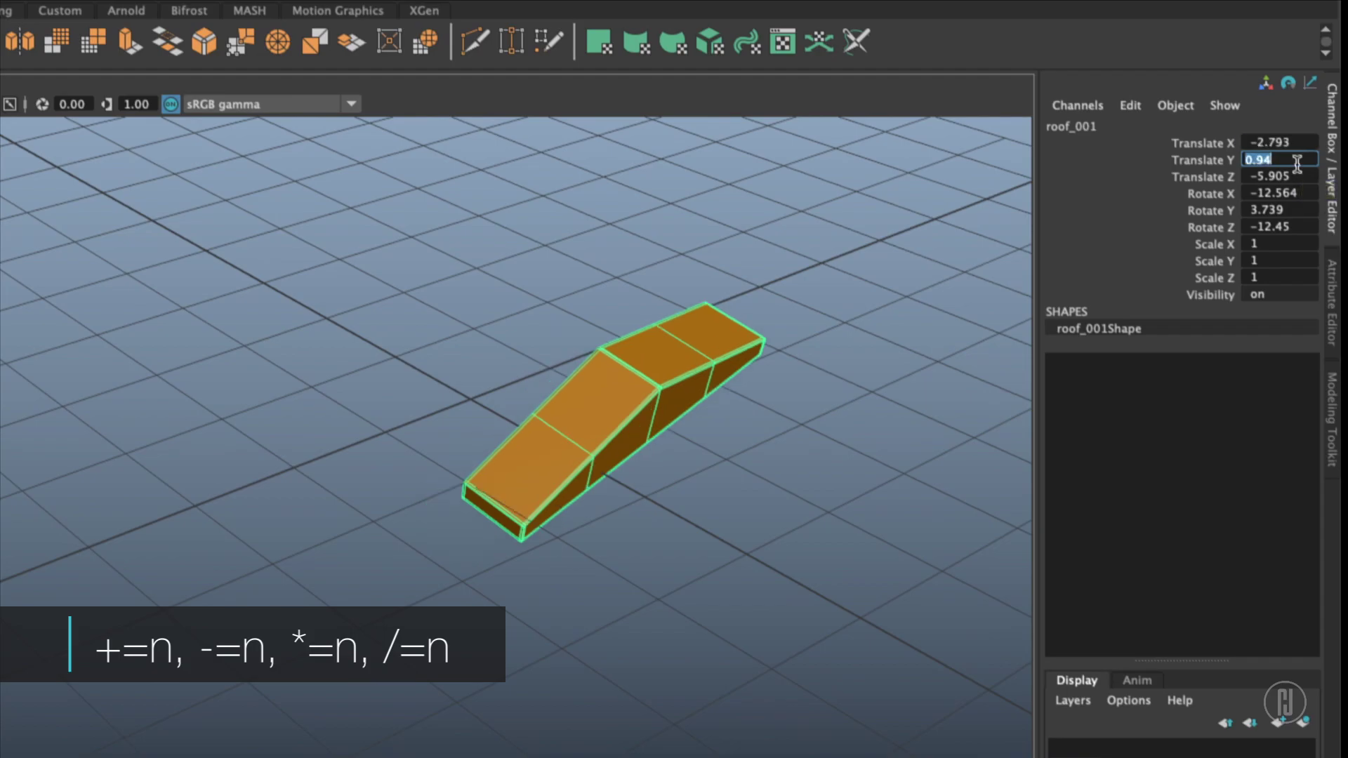
pyautogui.write('+=10')
pyautogui.press('Return')
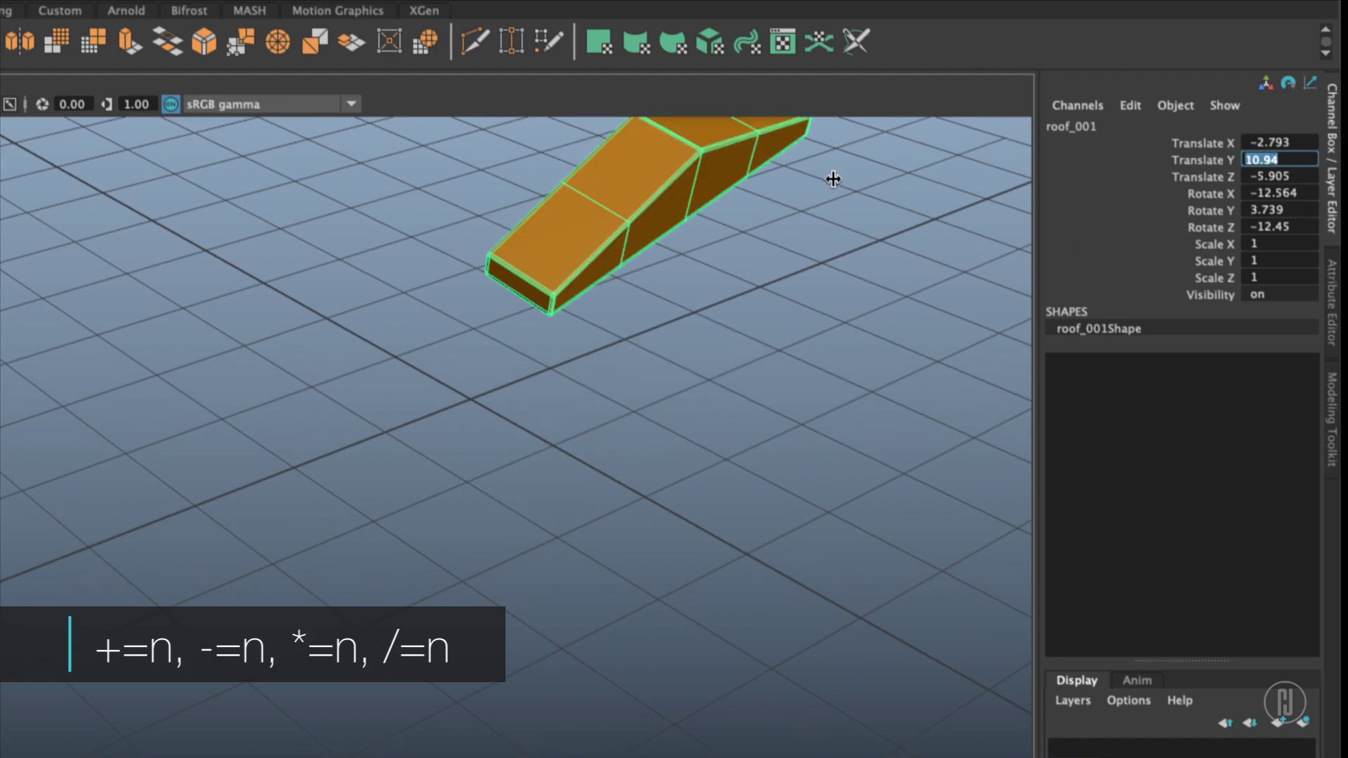
pyautogui.keyDown('alt'); pyautogui.moveTo(831, 175); pyautogui.dragTo(676, 277, button='middle'); pyautogui.keyUp('alt')
# - Multiply Translate Z by 0.25 and divide Rotate X by 5, giving Z -1.476 and Rotate X -2.513
pyautogui.click(1291, 175)
pyautogui.write('*')
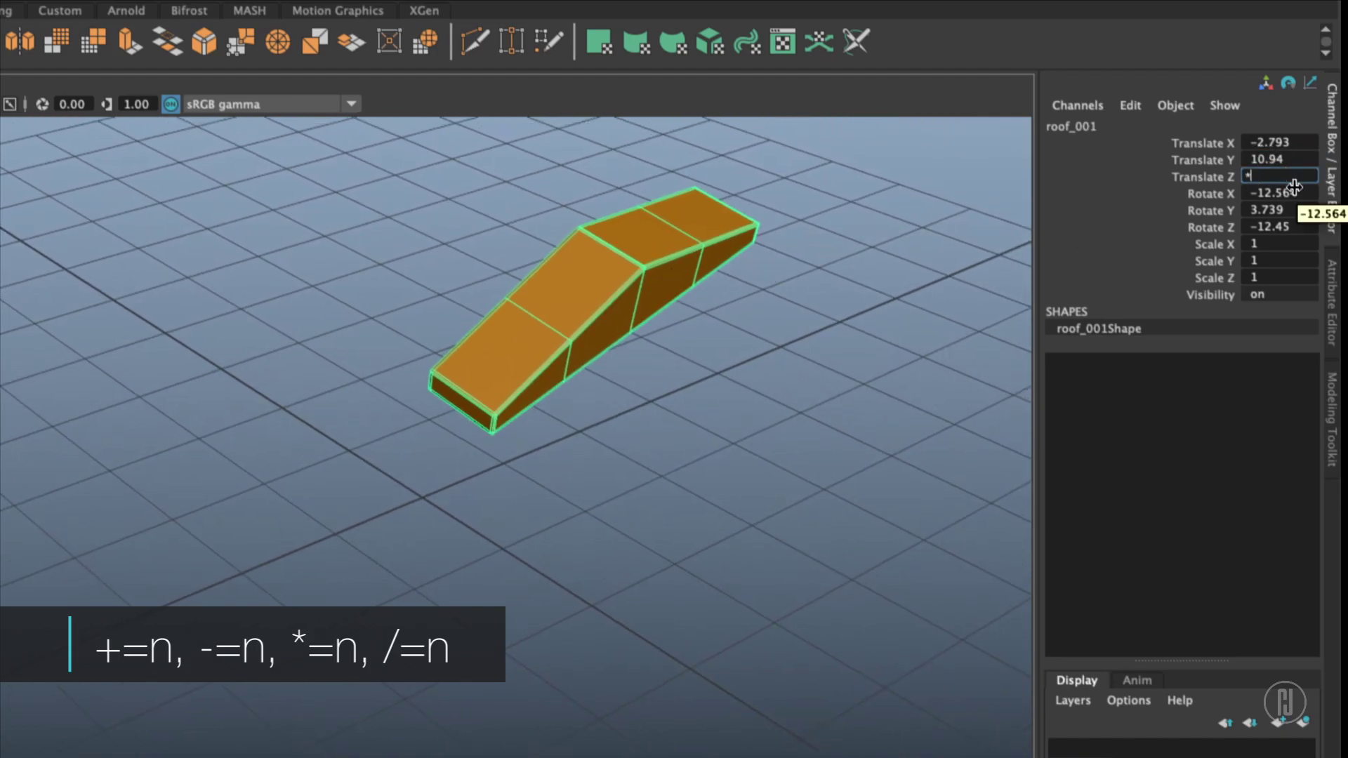
pyautogui.write('=0.25')
pyautogui.press('Return')
pyautogui.click(1304, 195)
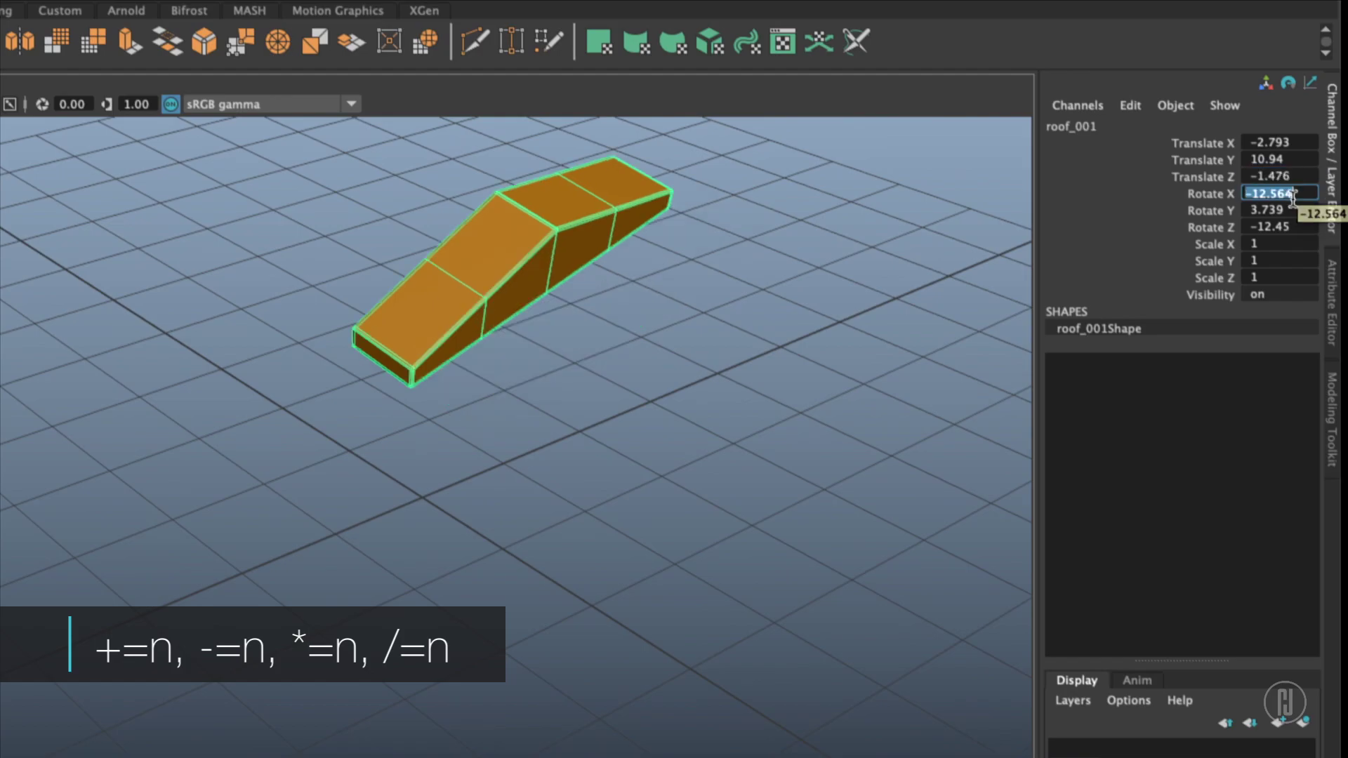
pyautogui.write('/')
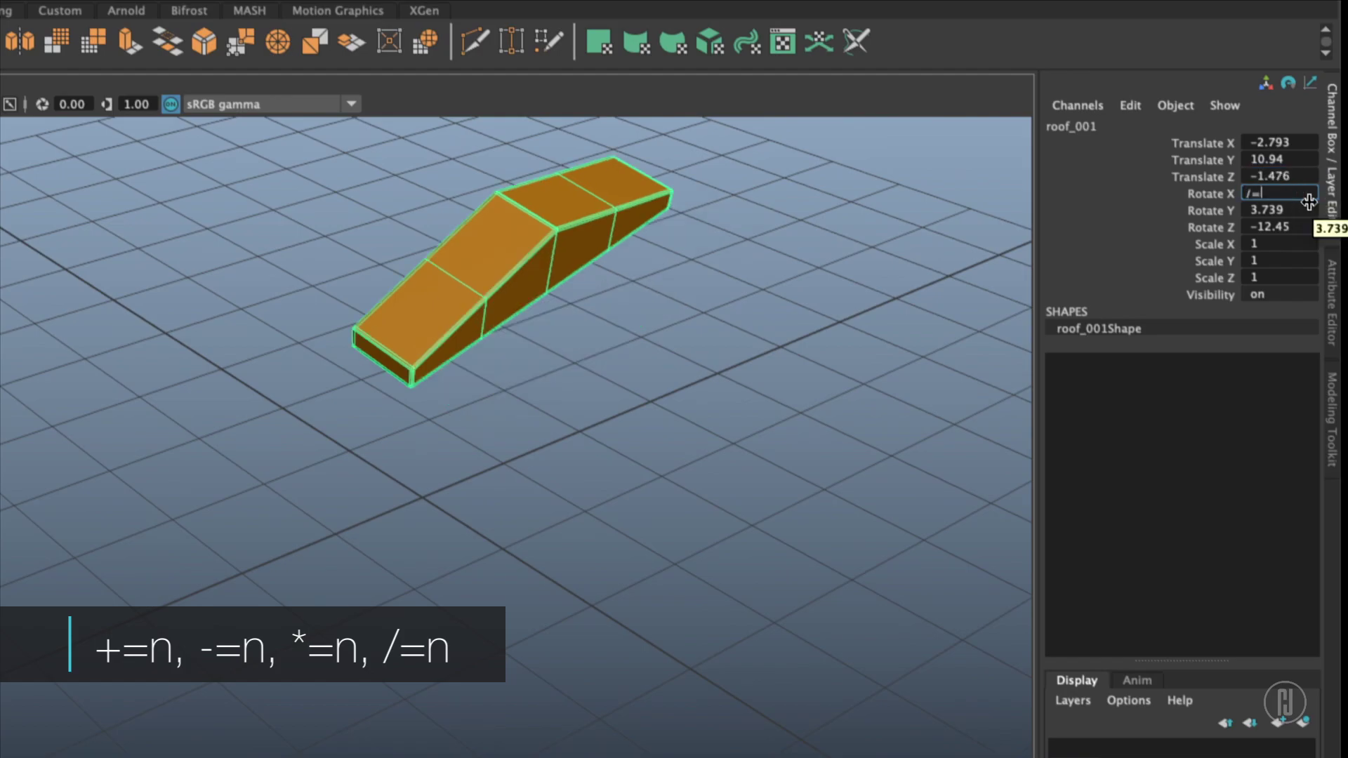
pyautogui.write('=5')
pyautogui.press('Return')
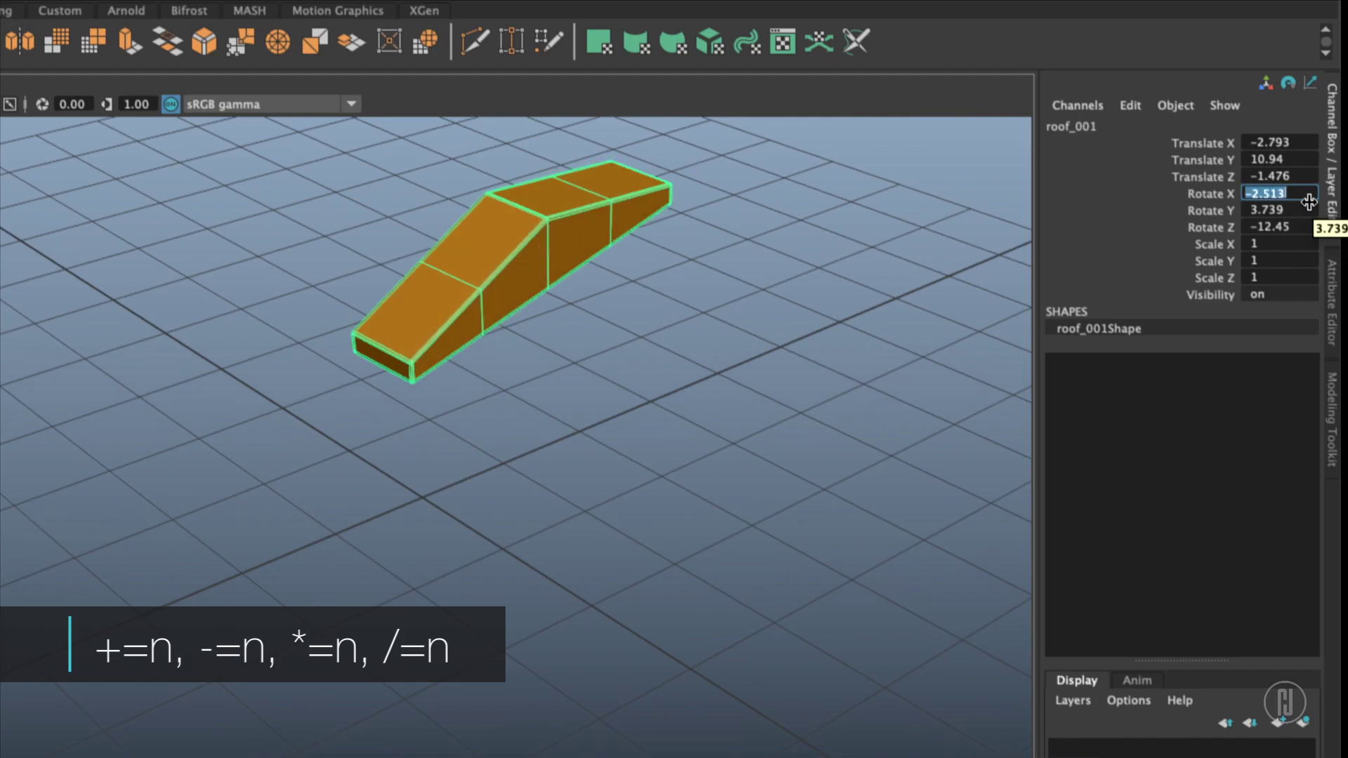
pyautogui.keyDown('alt'); pyautogui.moveTo(636, 355); pyautogui.dragTo(641, 395, button='middle'); pyautogui.keyUp('alt')
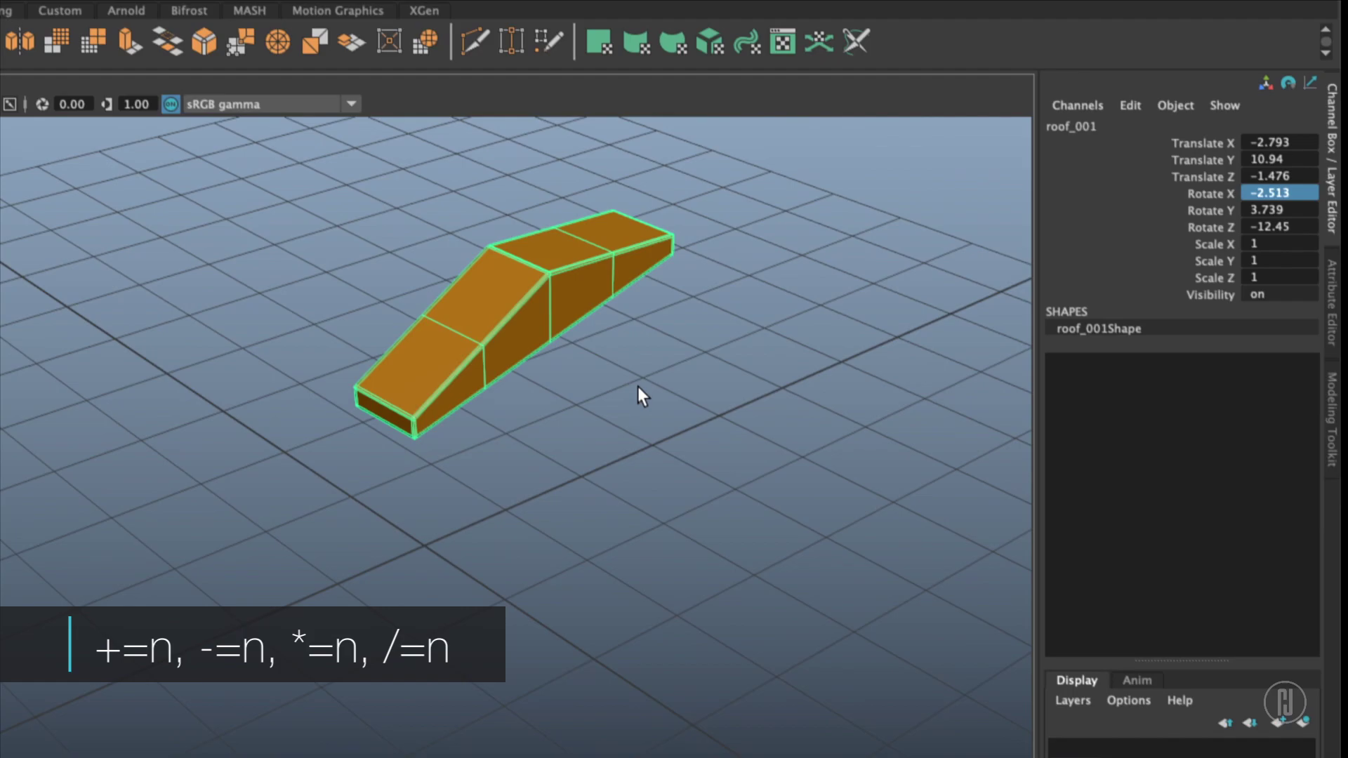
# - Set roof_001's Scale X to 1.35 and Scale Y to 1.1
pyautogui.click(568, 303)
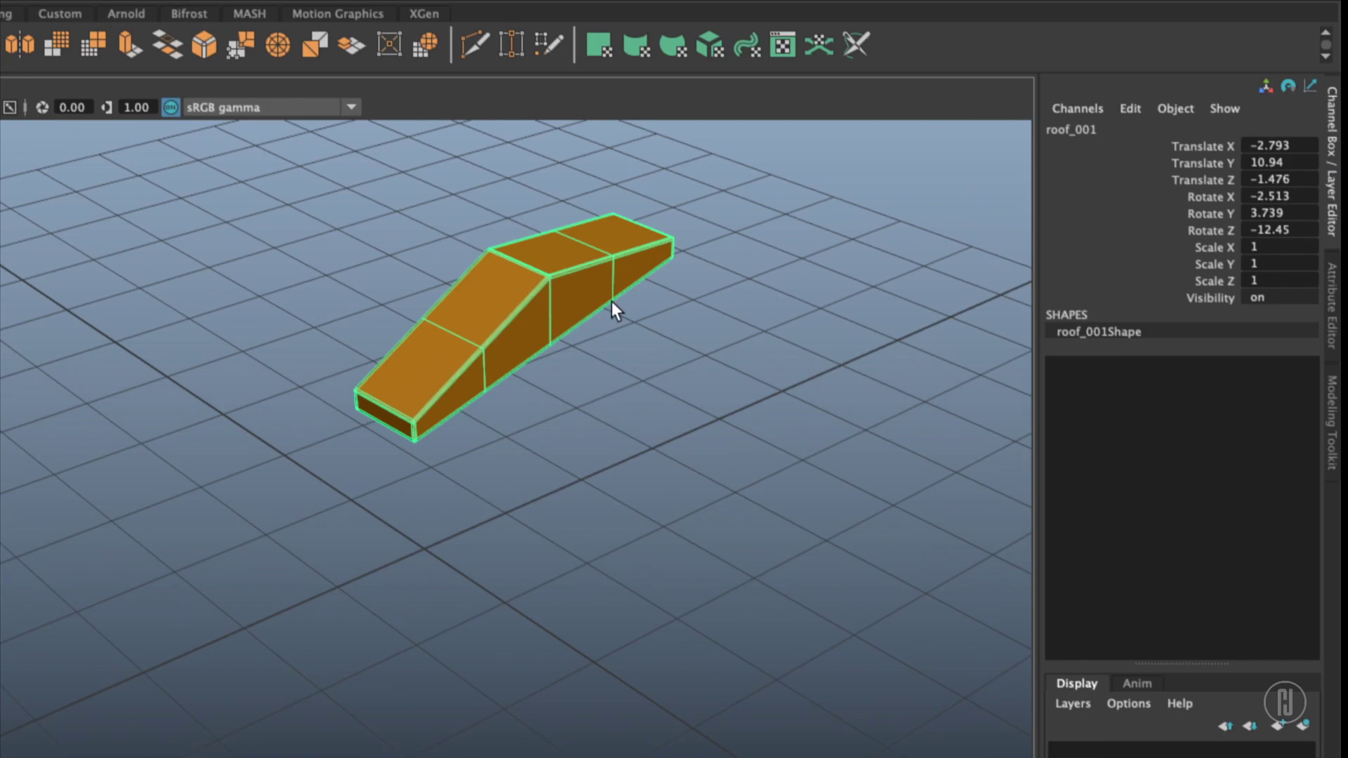
pyautogui.click(1272, 247)
pyautogui.write('1.35')
pyautogui.press('Return')
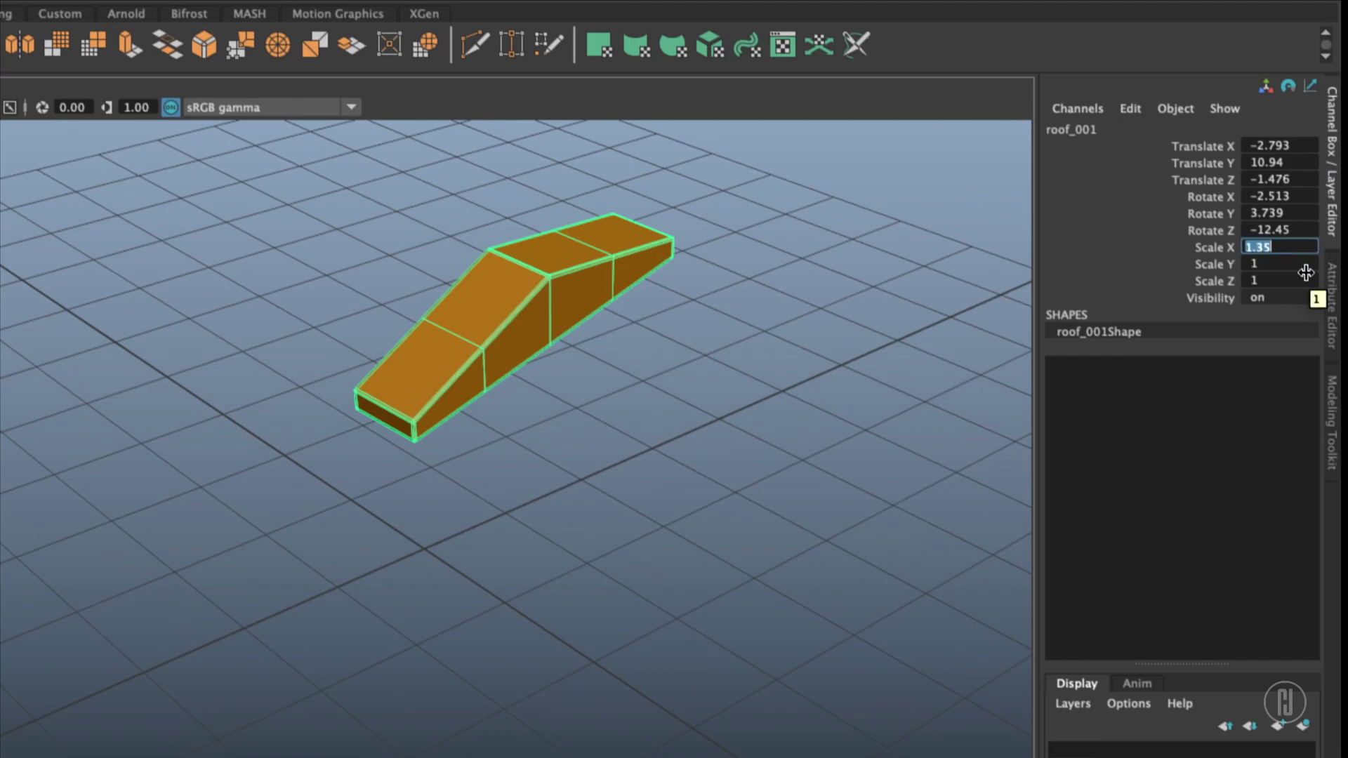
pyautogui.click(1272, 264)
pyautogui.write('1.1')
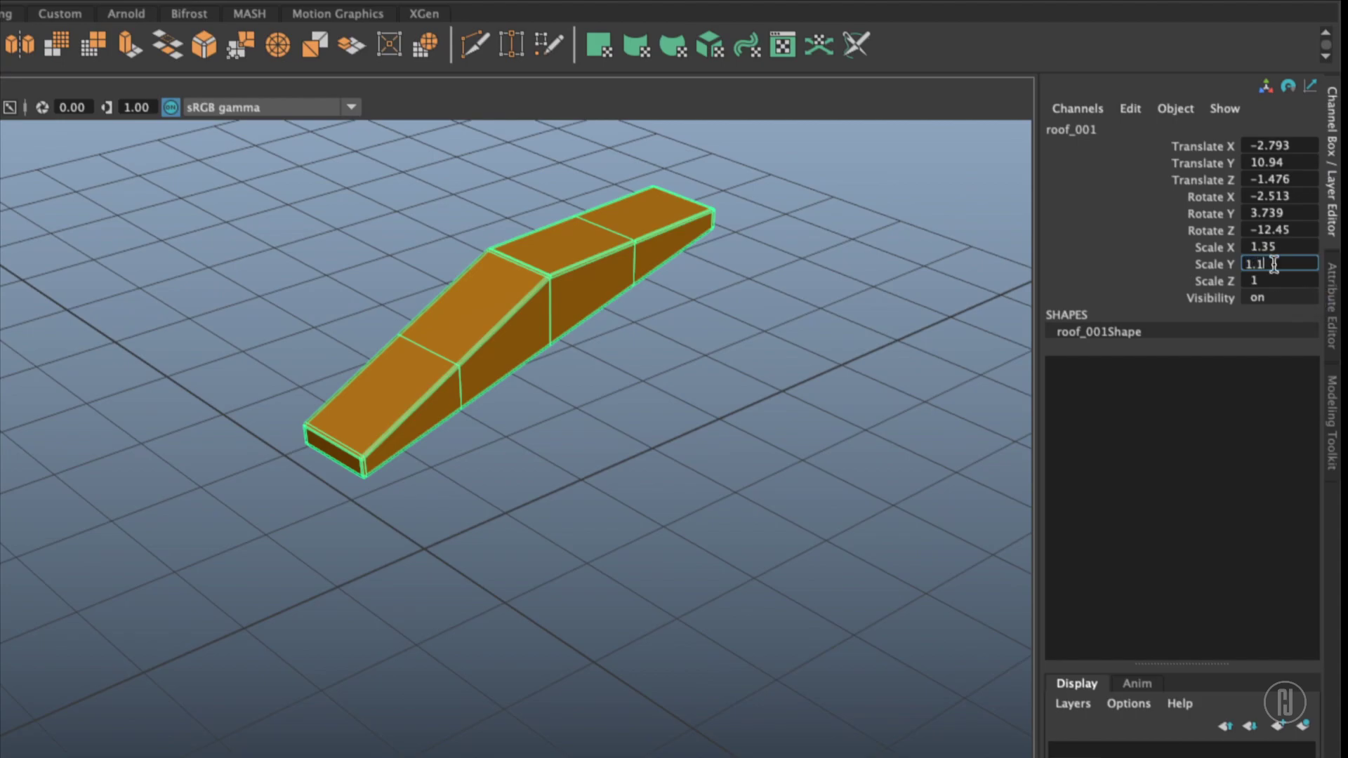
pyautogui.press('Return')
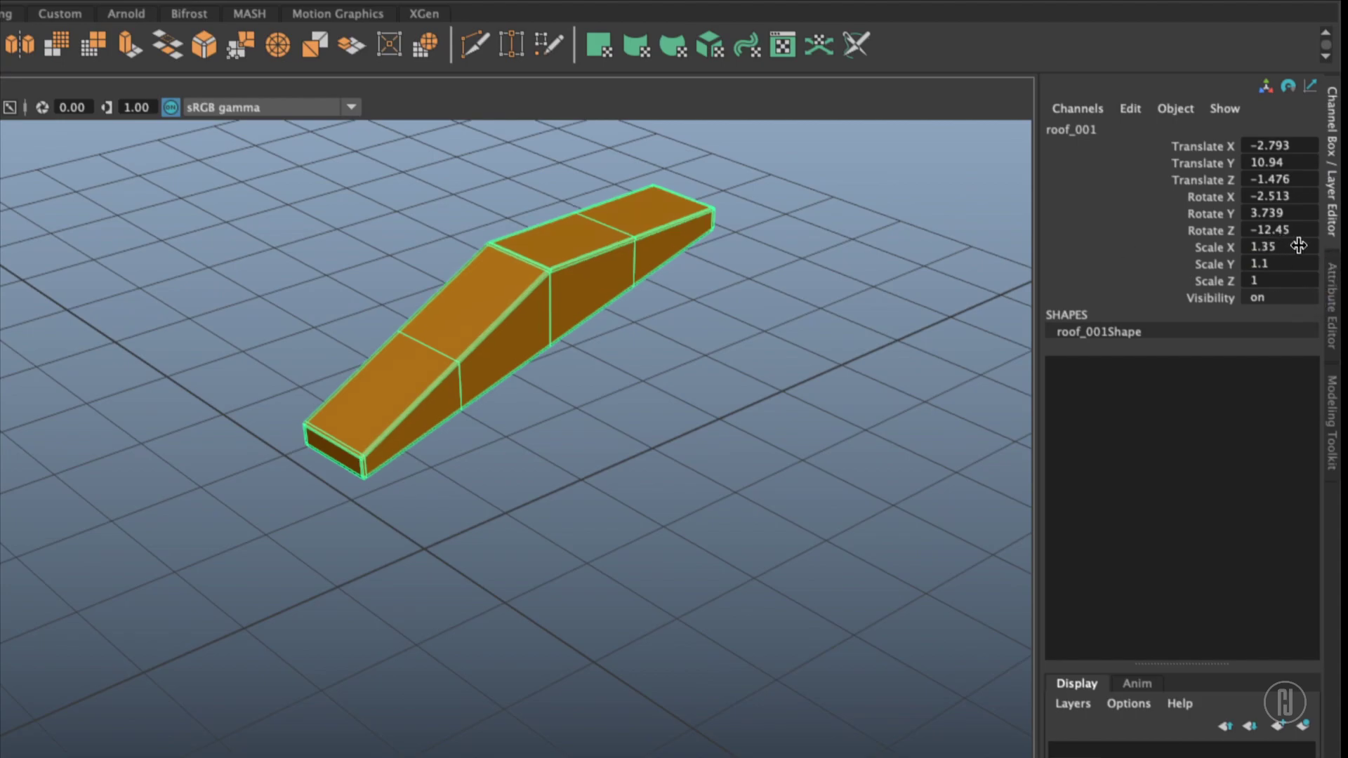
# - Grow all three scale channels by 5%, giving 1.417, 1.155, 1.05
pyautogui.moveTo(1289, 247); pyautogui.dragTo(1296, 276)
pyautogui.click(1296, 278)
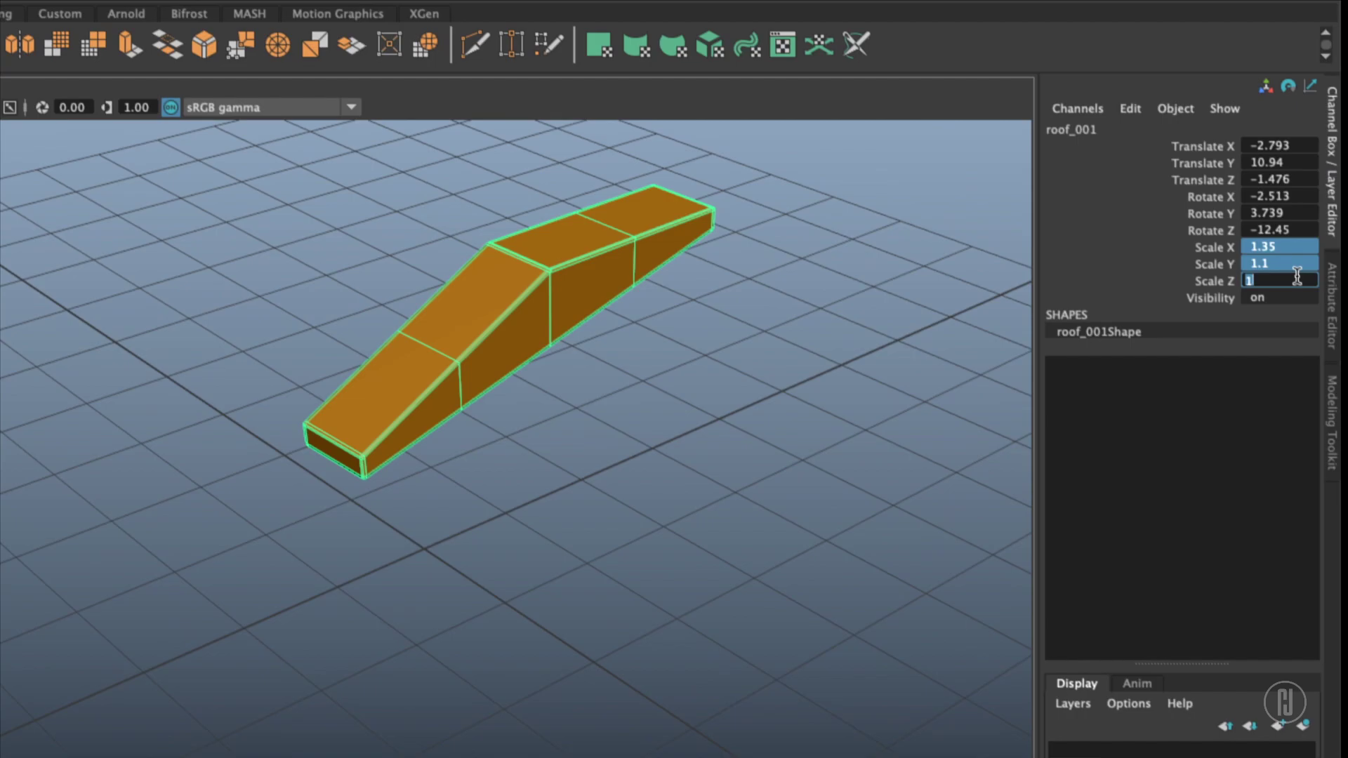
pyautogui.write('+=5')
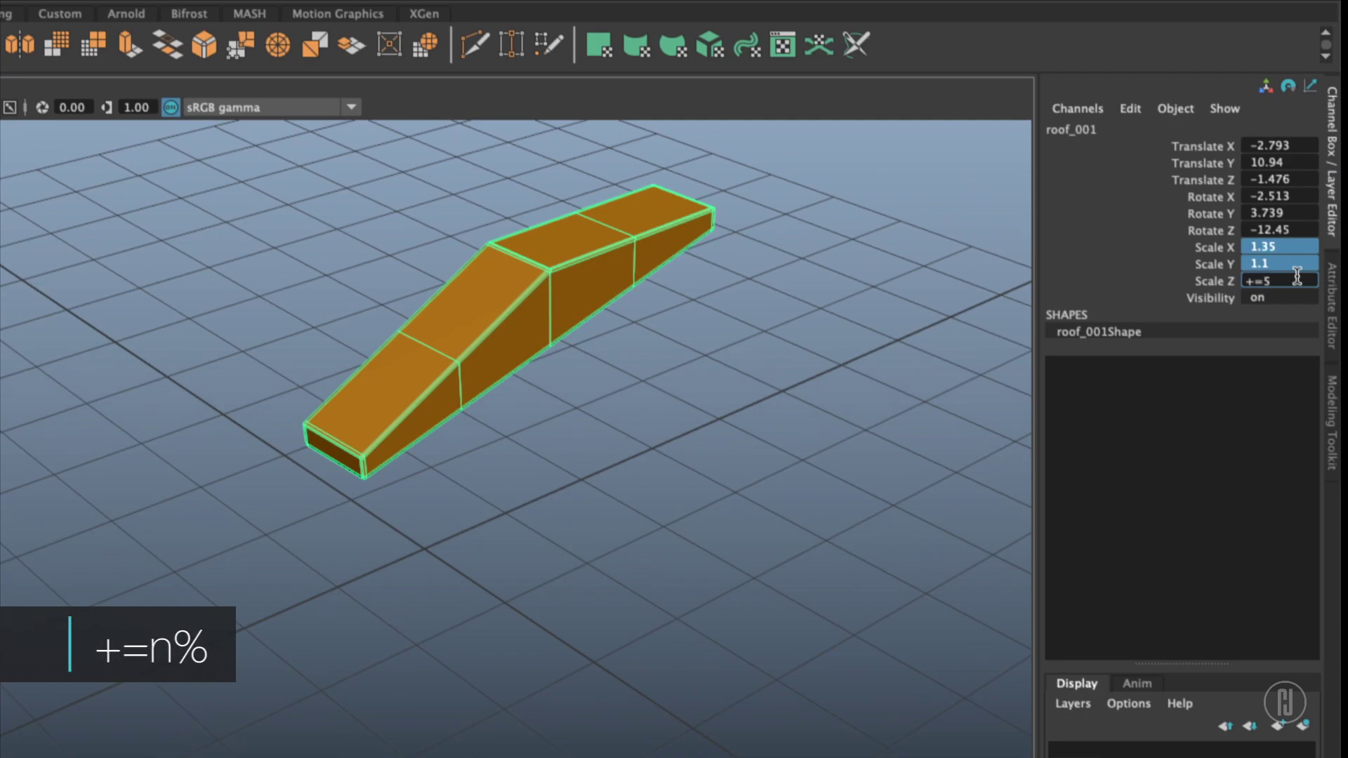
pyautogui.press('Return')
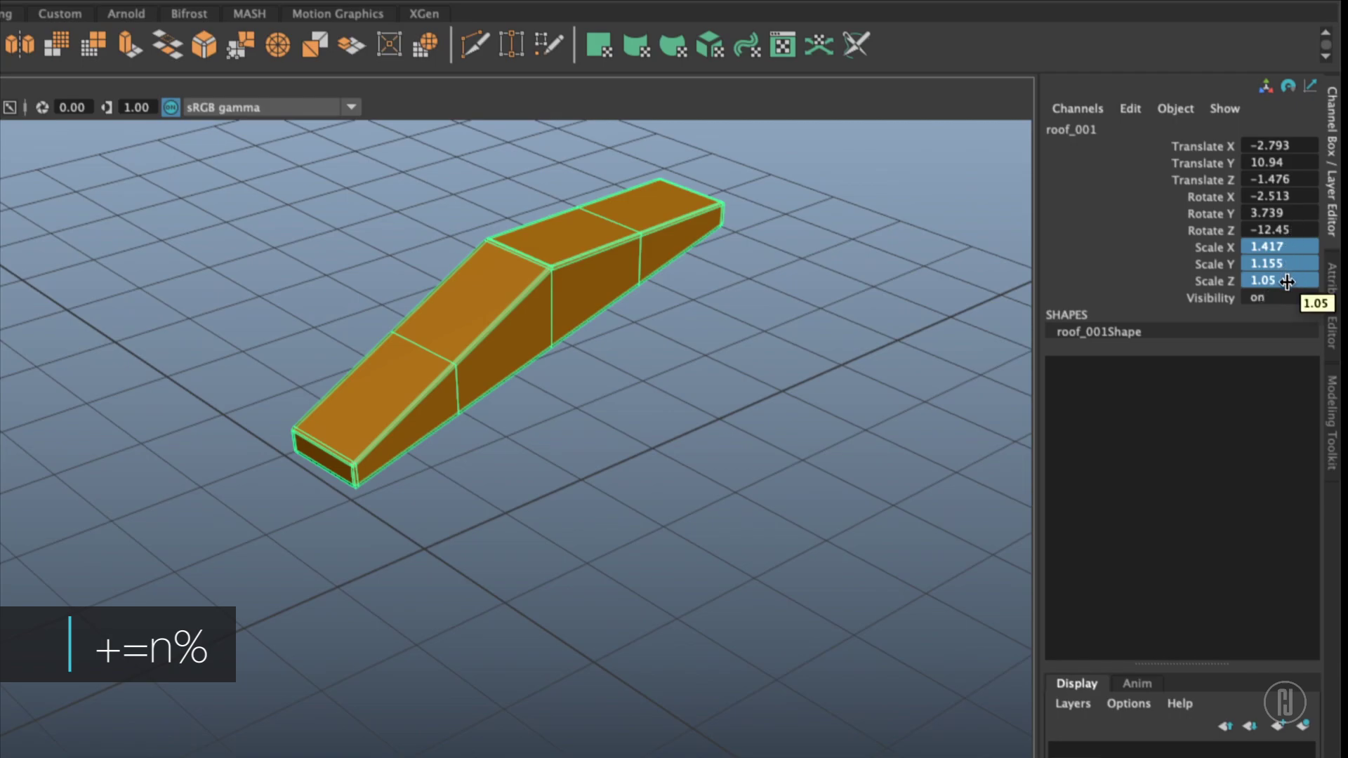
# - Enter a relative percentage in roof_001's Rotate Z, changing it from -12.45 to -12.559
pyautogui.click(1287, 282)
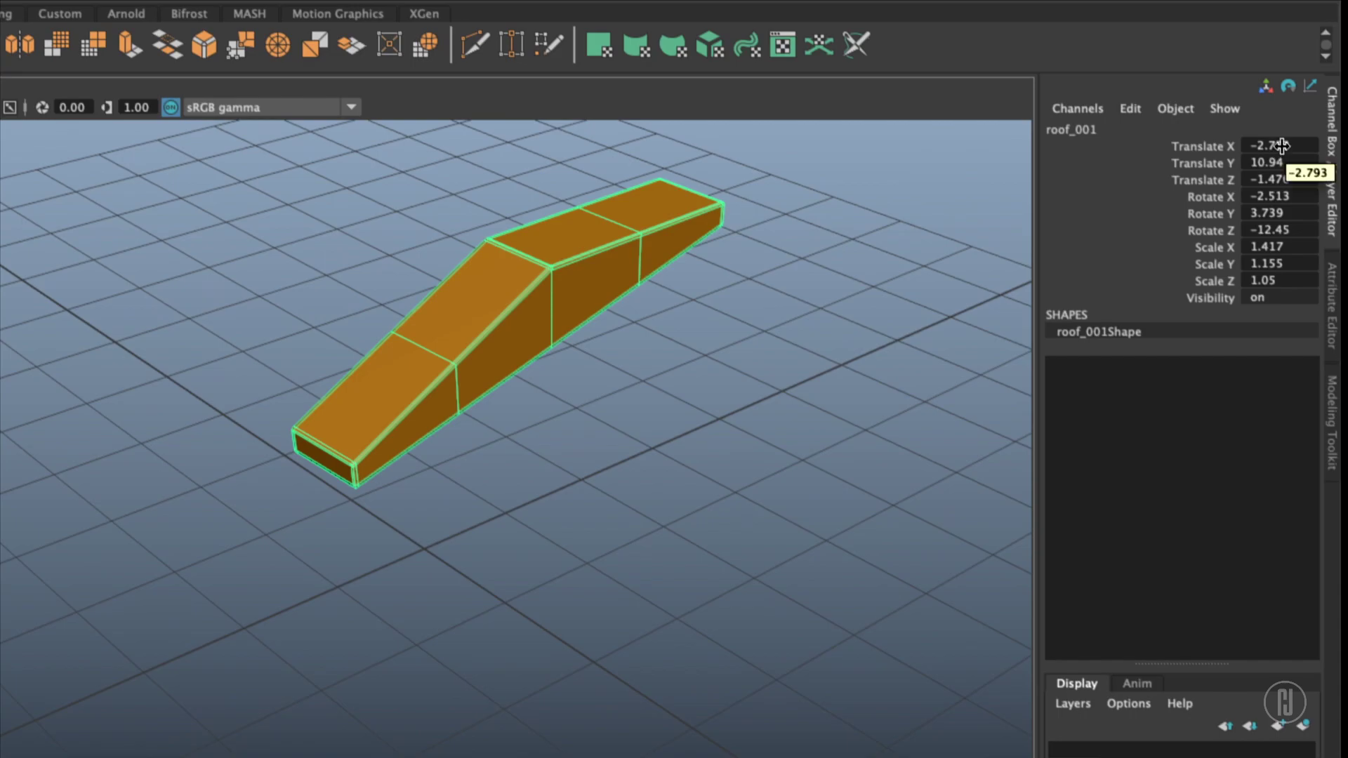
pyautogui.doubleClick(1298, 212)
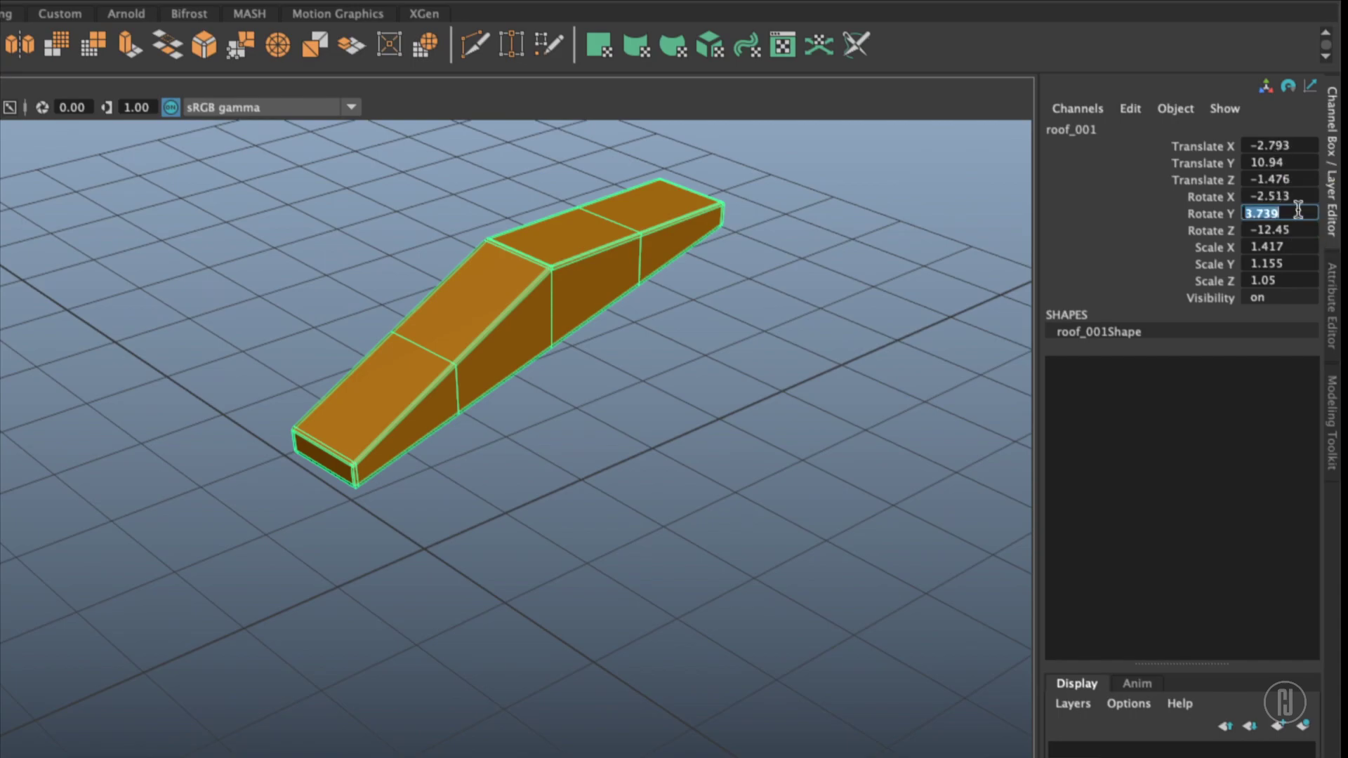
pyautogui.doubleClick(1300, 230)
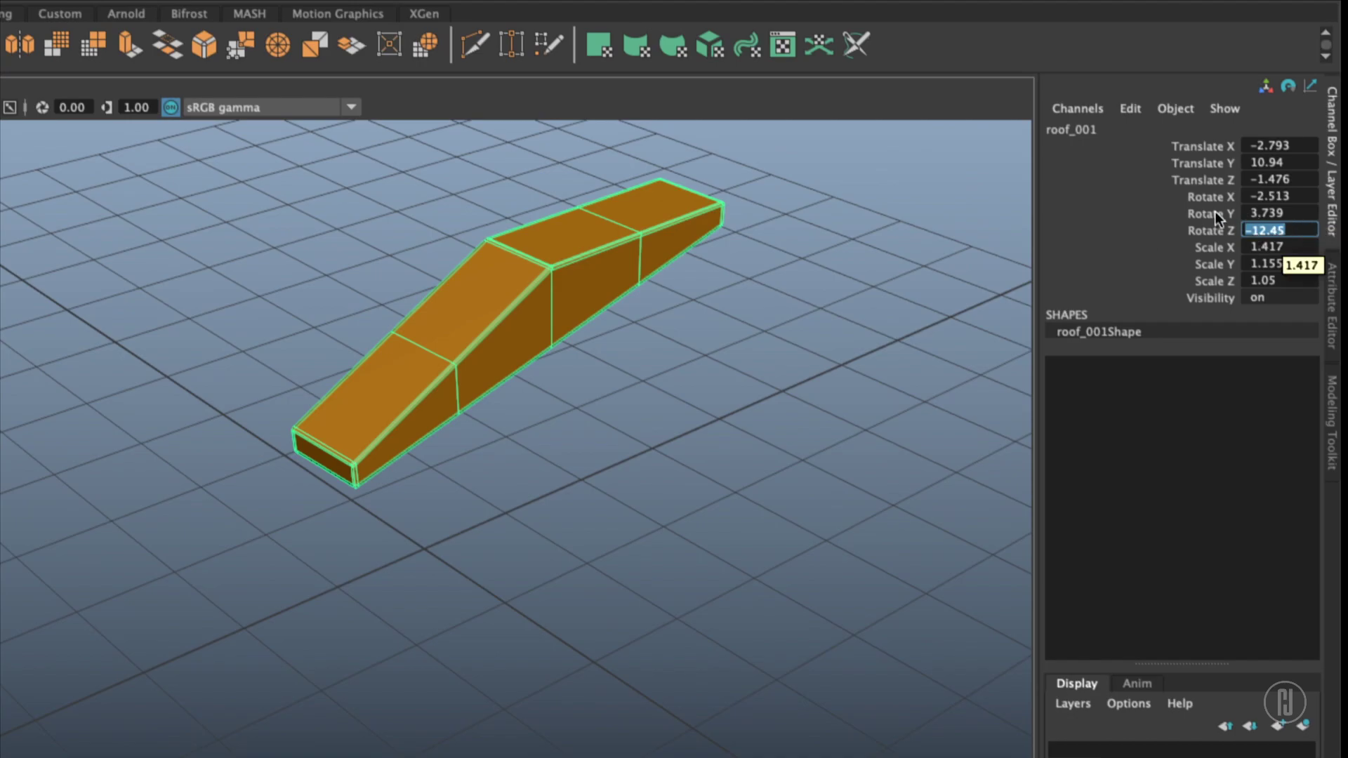
pyautogui.write('+')
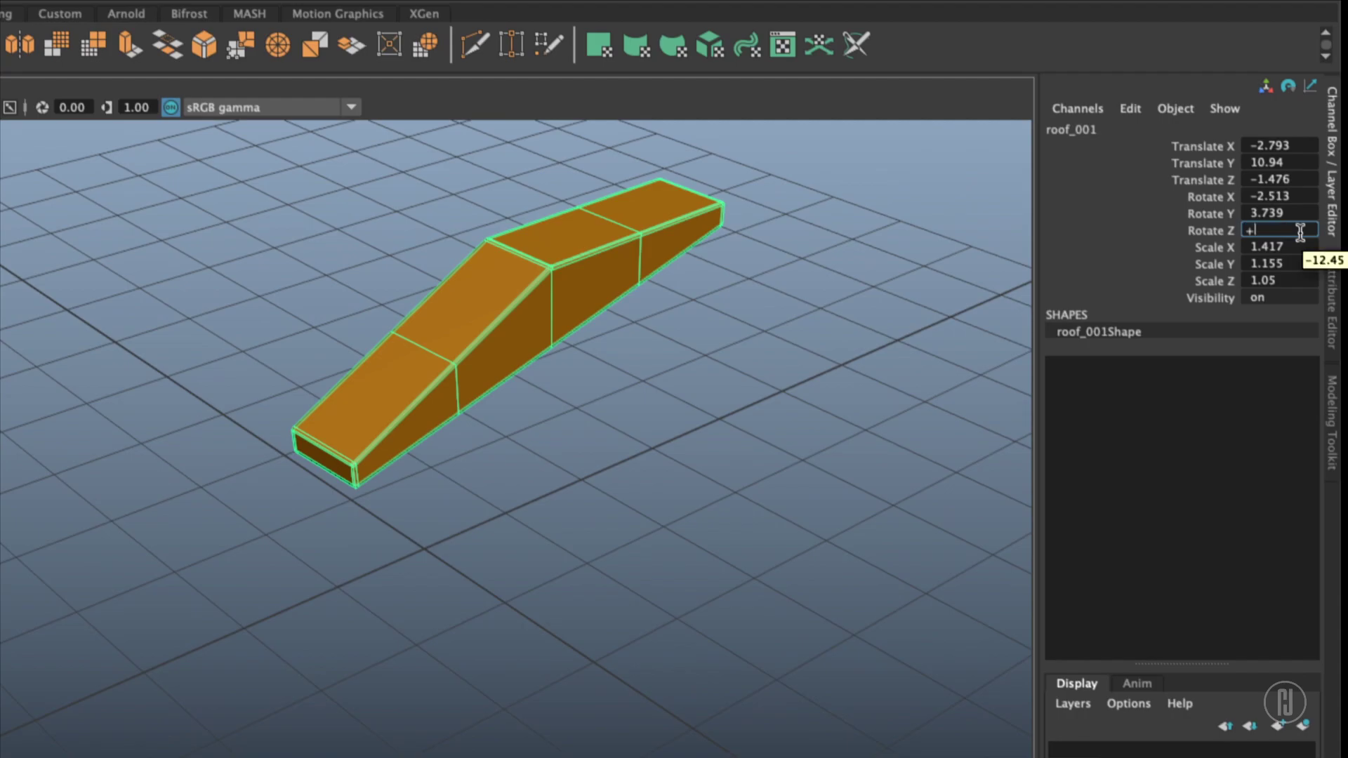
pyautogui.write('=50%')
pyautogui.press('Return')
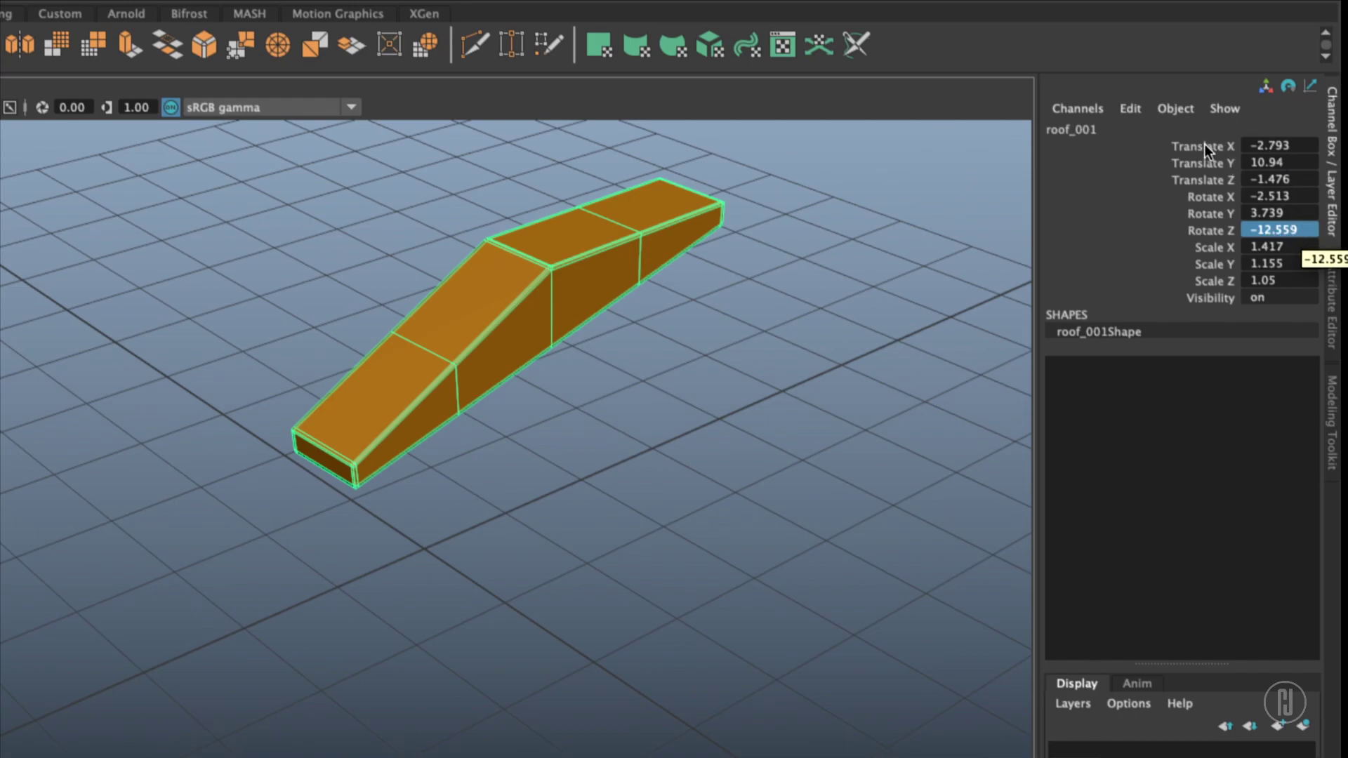
# - Zero roof_001's translate and rotate channels and set all three scales back to 1
pyautogui.moveTo(1205, 145); pyautogui.dragTo(1213, 180)
pyautogui.moveTo(1215, 241); pyautogui.dragTo(1216, 281)
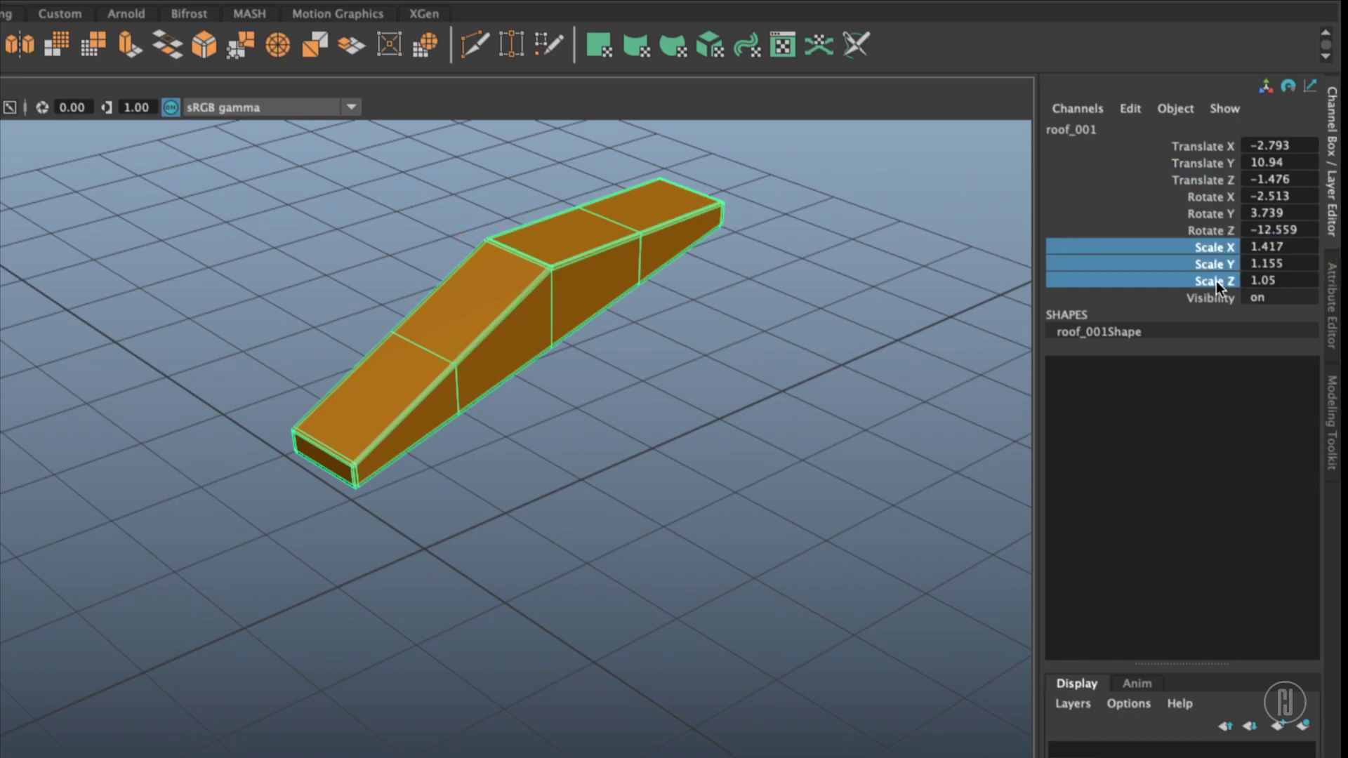
pyautogui.click(658, 360)
pyautogui.click(572, 223)
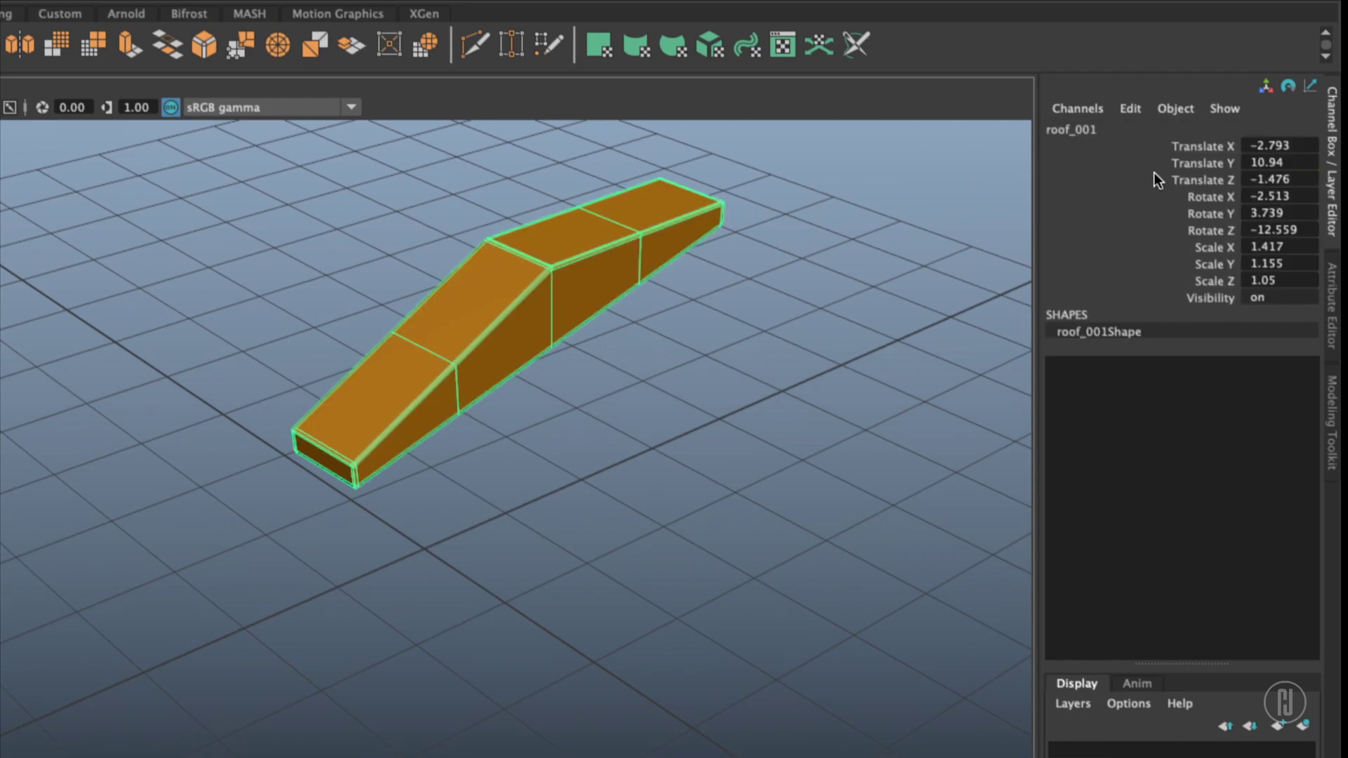
pyautogui.click(1249, 144)
pyautogui.keyDown('shift'); pyautogui.click(1278, 248); pyautogui.keyUp('shift')
pyautogui.click(1277, 230)
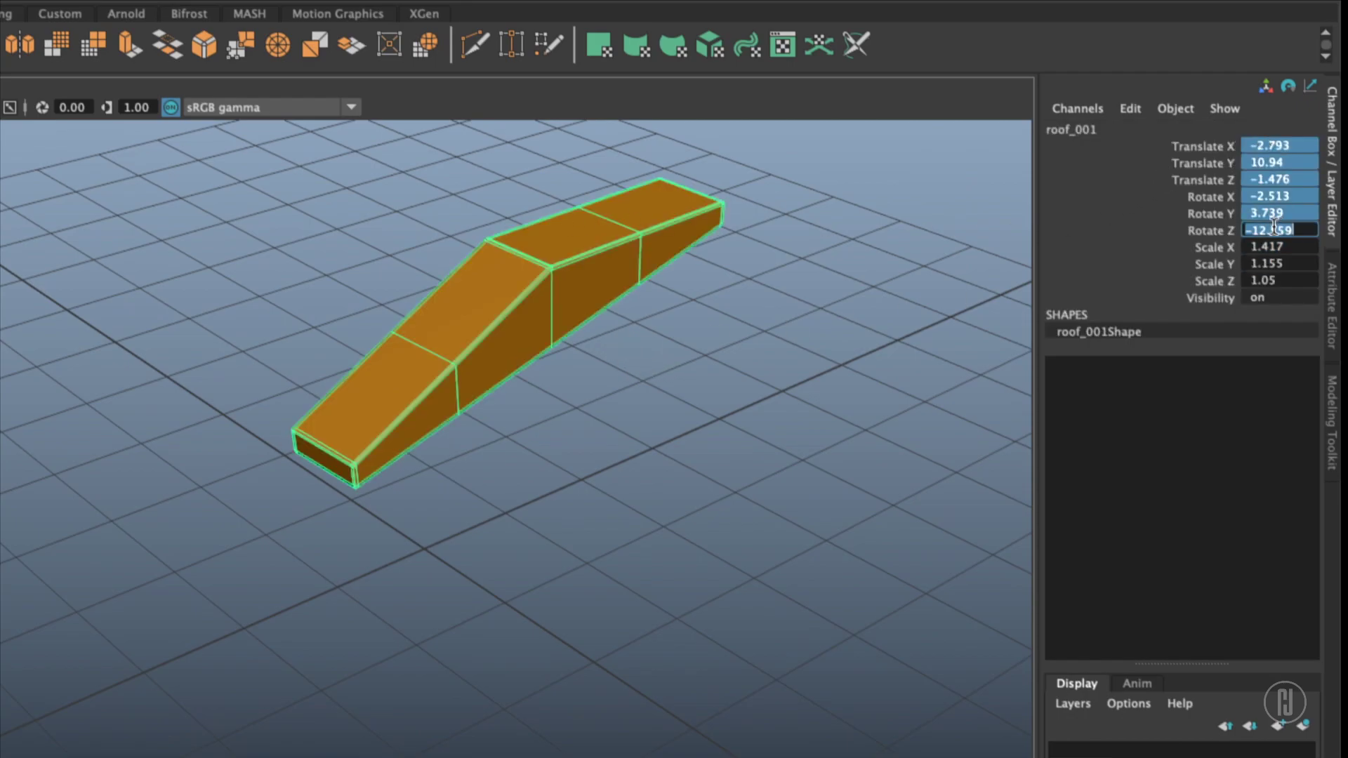
pyautogui.write('0')
pyautogui.press('Tab')
pyautogui.write('1')
pyautogui.press('Return')
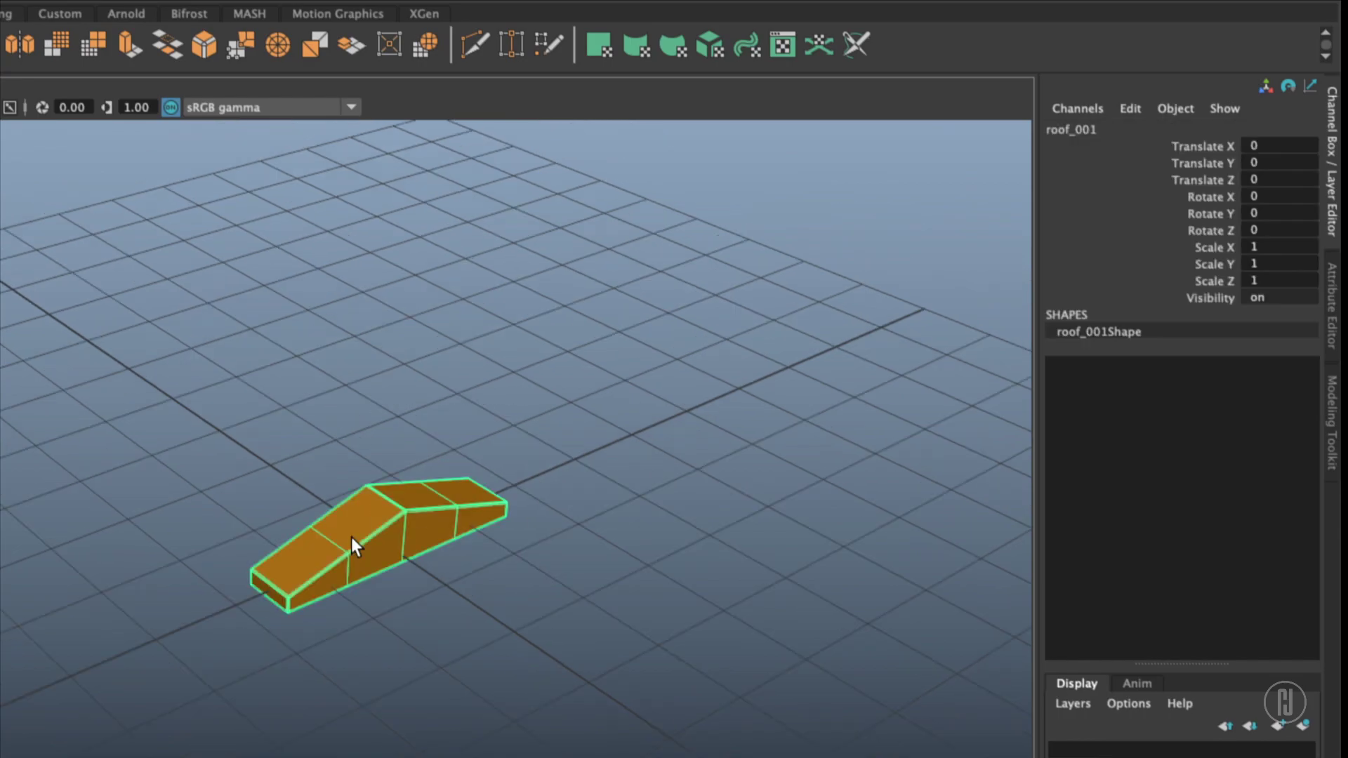
pyautogui.keyDown('alt'); pyautogui.moveTo(321, 536); pyautogui.dragTo(535, 575); pyautogui.keyUp('alt')
# - Duplicate the roof along Z into roof_002 through roof_005, placing roof_005 at -48.147
pyautogui.press('w')
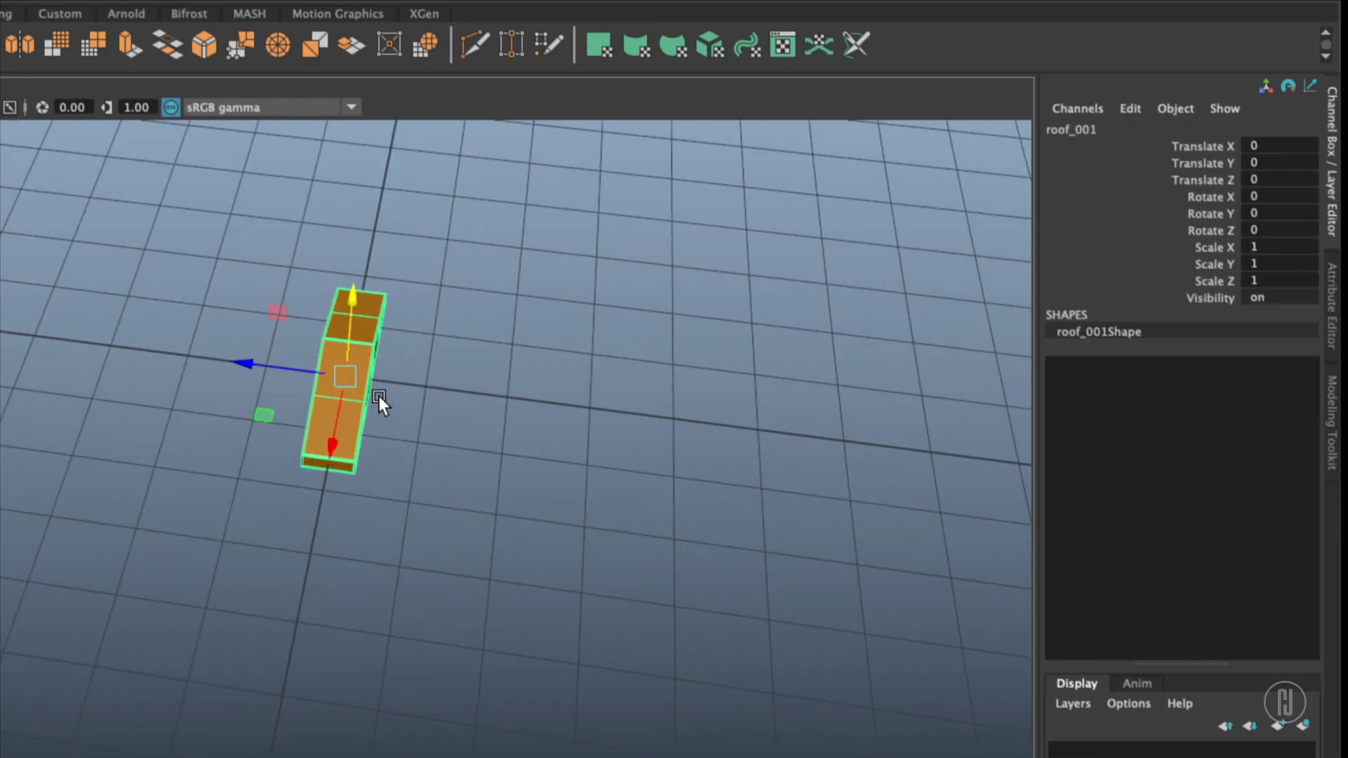
pyautogui.hotkey('ctrl', 'd')
pyautogui.moveTo(302, 368); pyautogui.dragTo(612, 409)
pyautogui.hotkey('ctrl', 'd')
pyautogui.hotkey('shift', 'd')
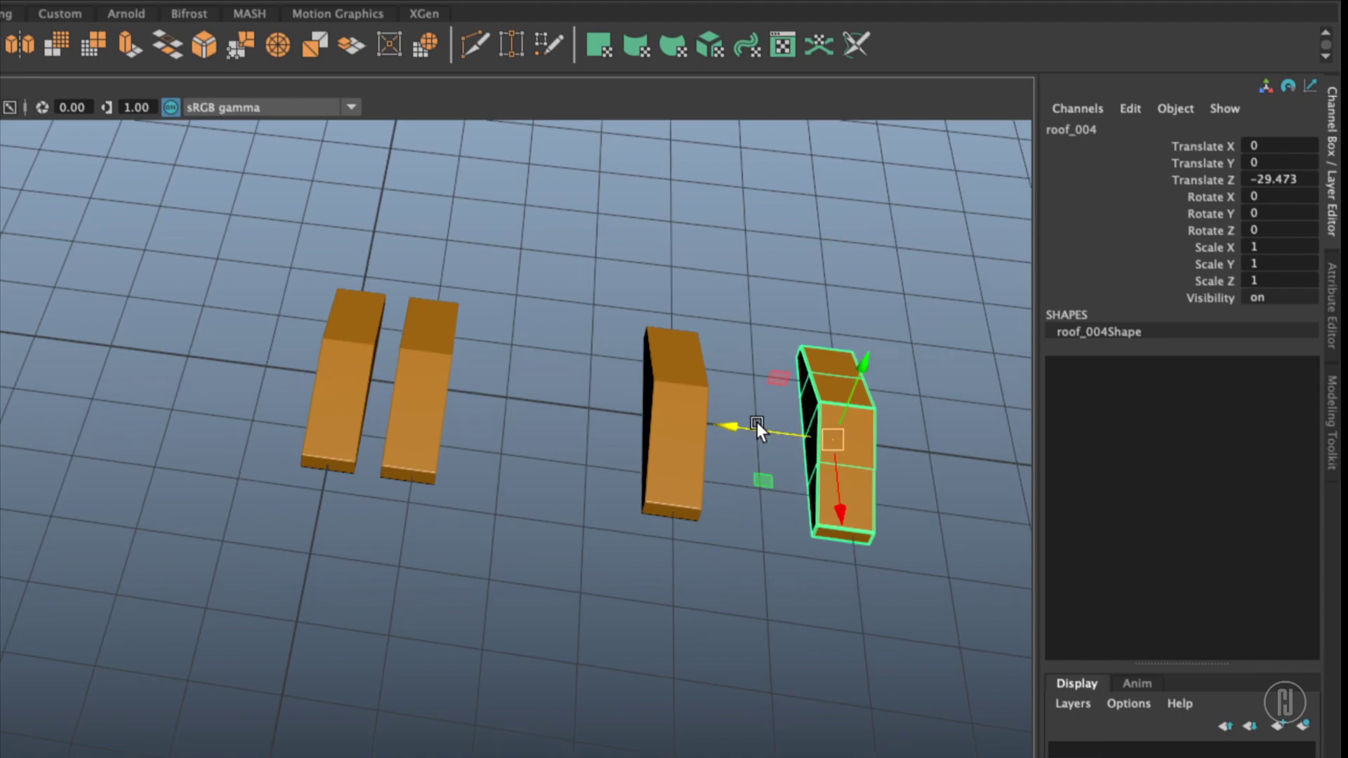
pyautogui.keyDown('alt'); pyautogui.moveTo(757, 422); pyautogui.dragTo(554, 448, button='middle'); pyautogui.keyUp('alt')
pyautogui.hotkey('ctrl', 'd')
pyautogui.moveTo(541, 453); pyautogui.dragTo(776, 478)
pyautogui.press('q')
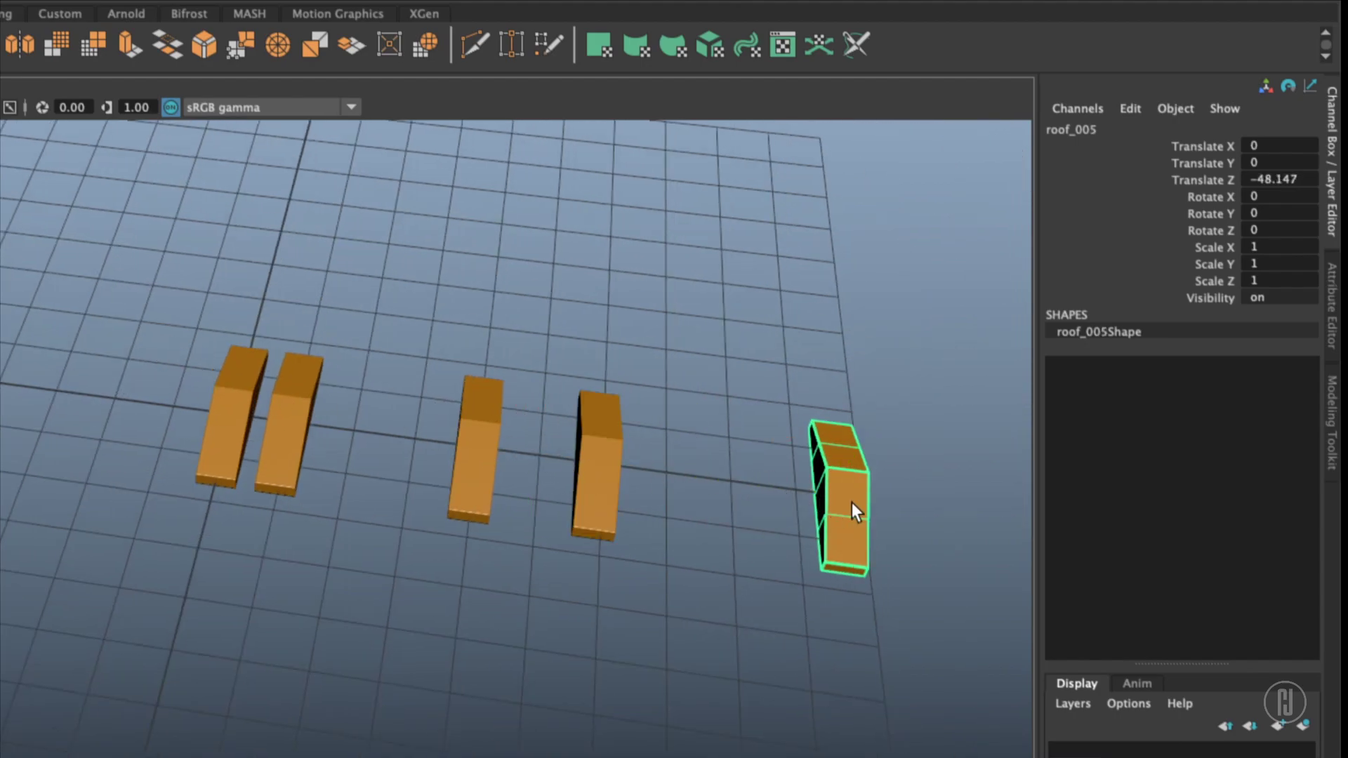
pyautogui.hotkey('ctrl', 'z')
pyautogui.keyDown('alt'); pyautogui.moveTo(623, 379); pyautogui.dragTo(683, 394); pyautogui.keyUp('alt')
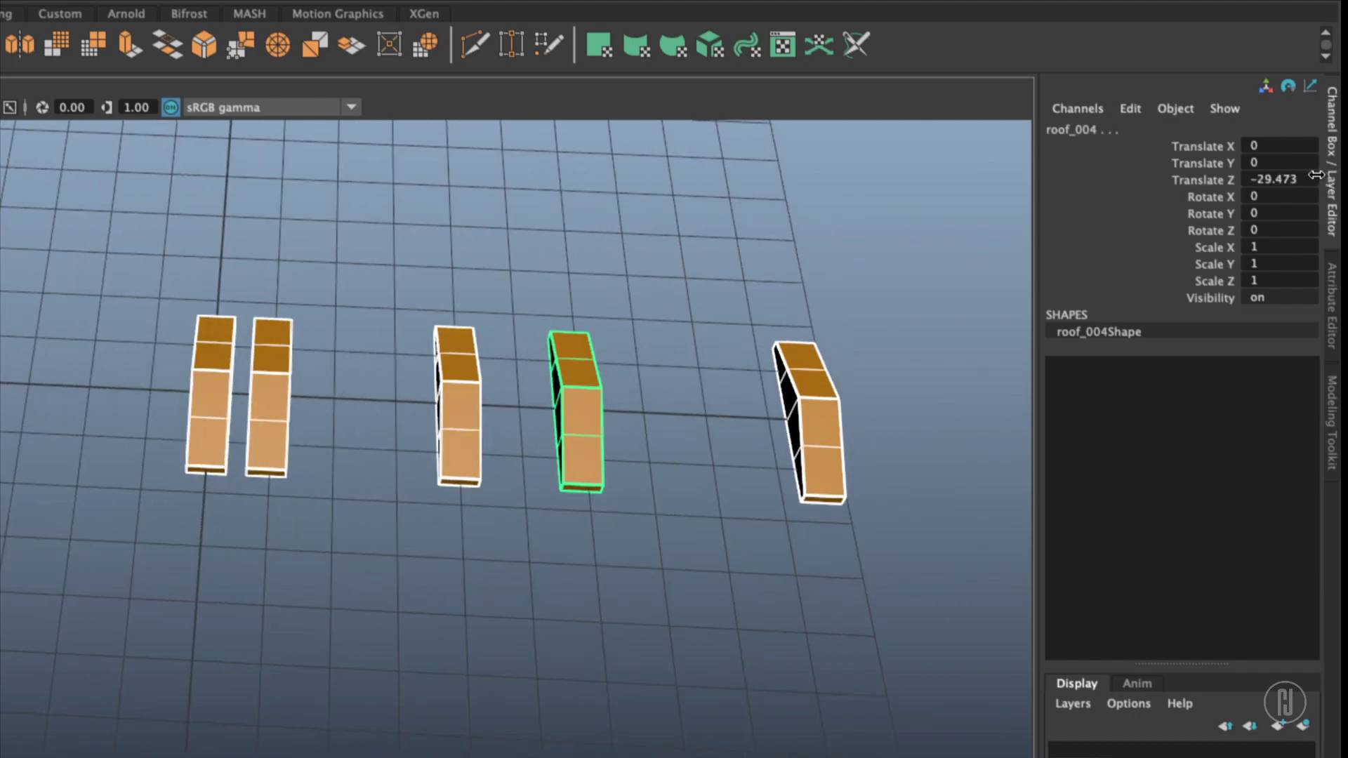
# - Apply a relative += offset to all roofs' Translate Z, moving roof_004 from -29.473 to -36.842
pyautogui.doubleClick(1276, 179)
pyautogui.write('+=2')
pyautogui.press('Return')
pyautogui.keyDown('alt'); pyautogui.moveTo(231, 362); pyautogui.dragTo(199, 367); pyautogui.keyUp('alt')
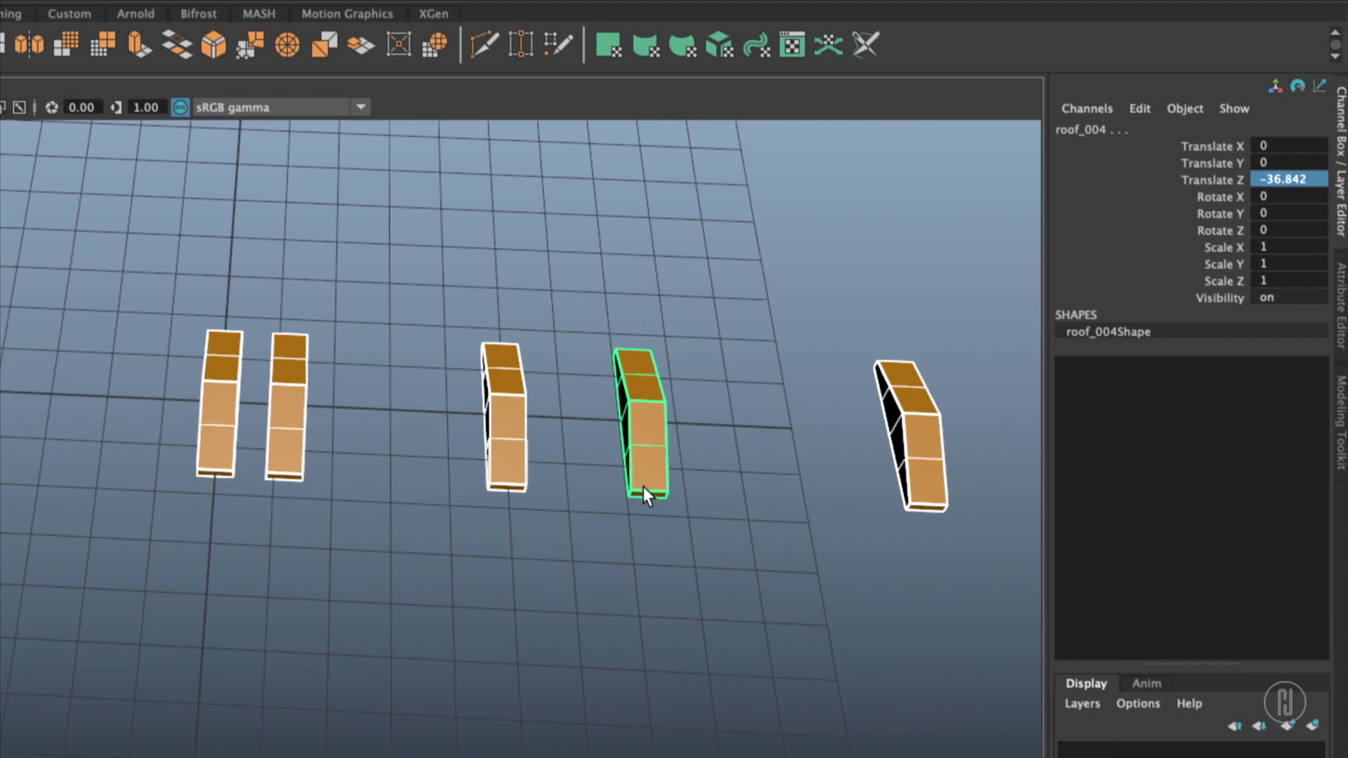
pyautogui.keyDown('alt'); pyautogui.moveTo(639, 486); pyautogui.dragTo(591, 436); pyautogui.keyUp('alt')
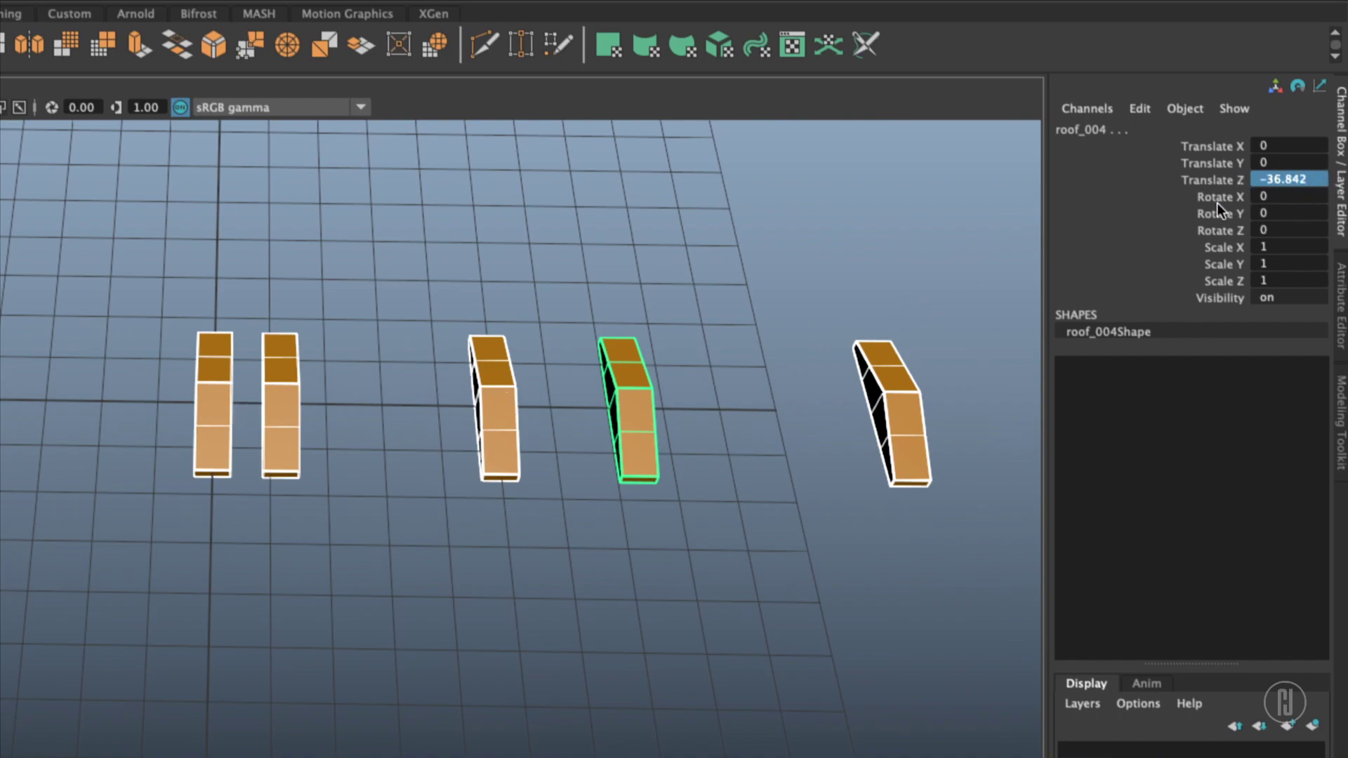
# - Distribute the roofs' Translate Z linearly with the expression l(-52)
pyautogui.press('Return')
pyautogui.click(1208, 179)
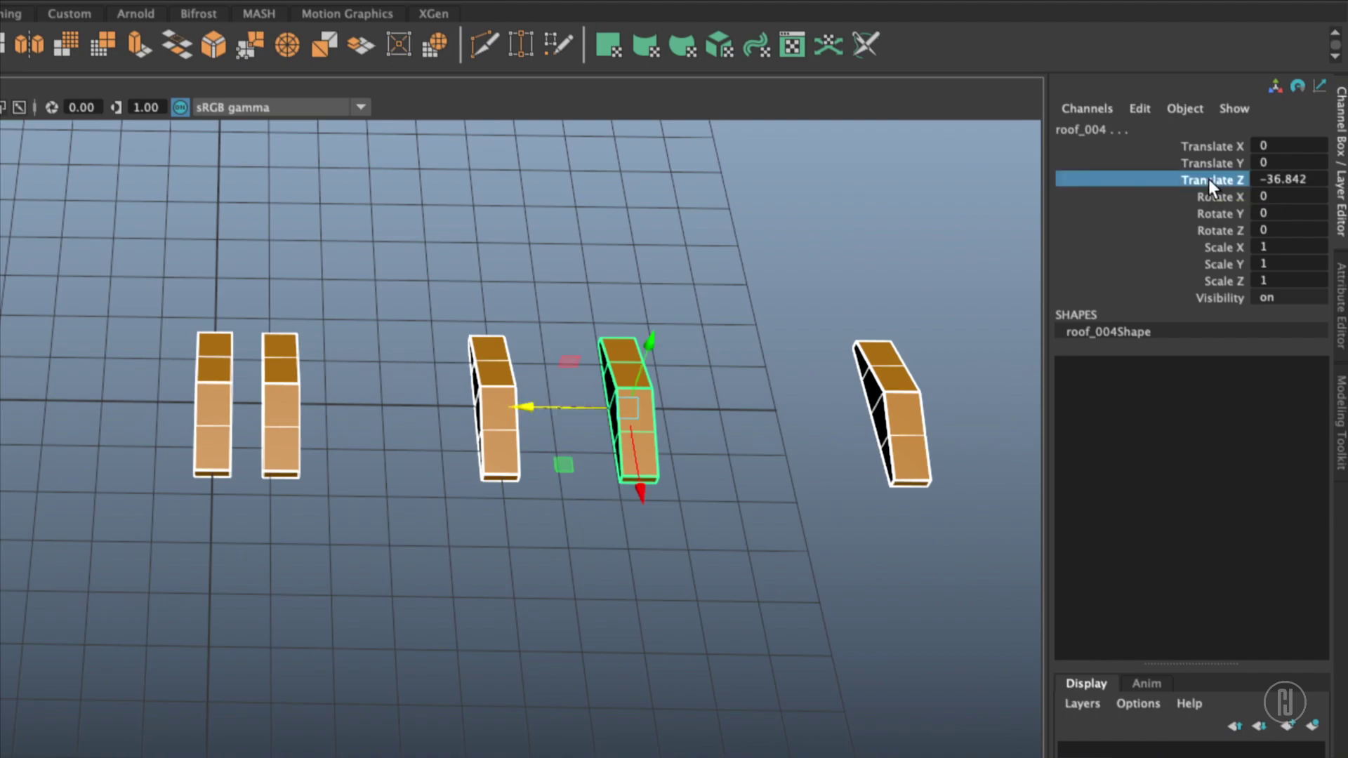
pyautogui.keyDown('alt'); pyautogui.rightClick(1208, 179); pyautogui.keyUp('alt')
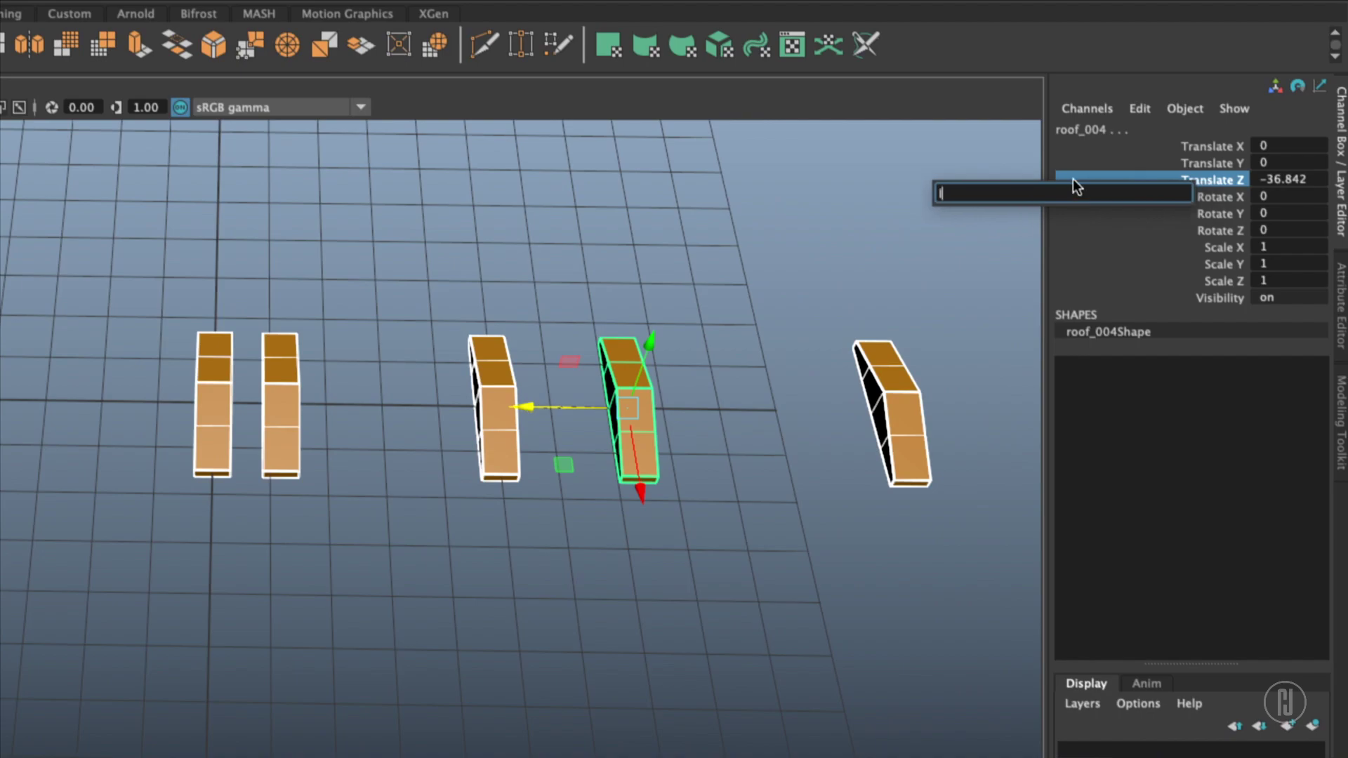
pyautogui.write('l(')
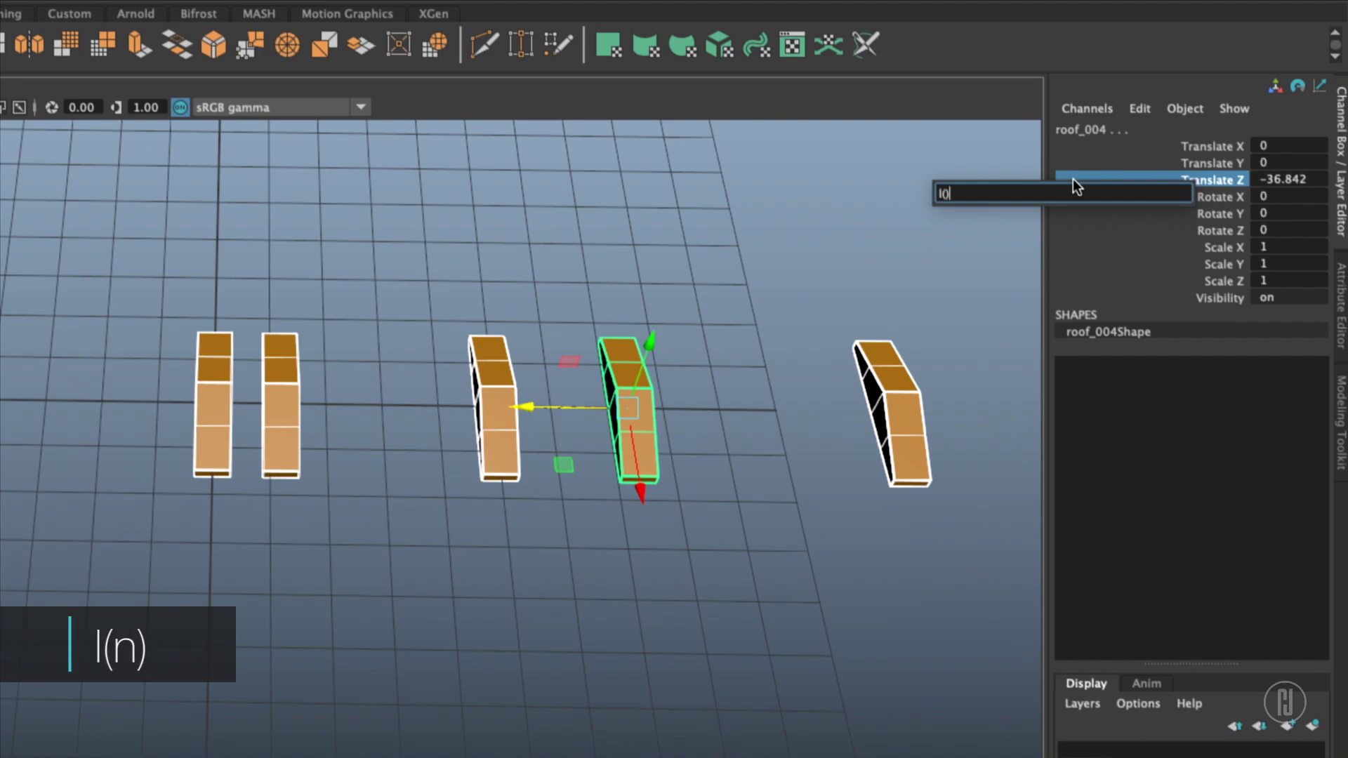
pyautogui.write('-52')
pyautogui.press('Return')
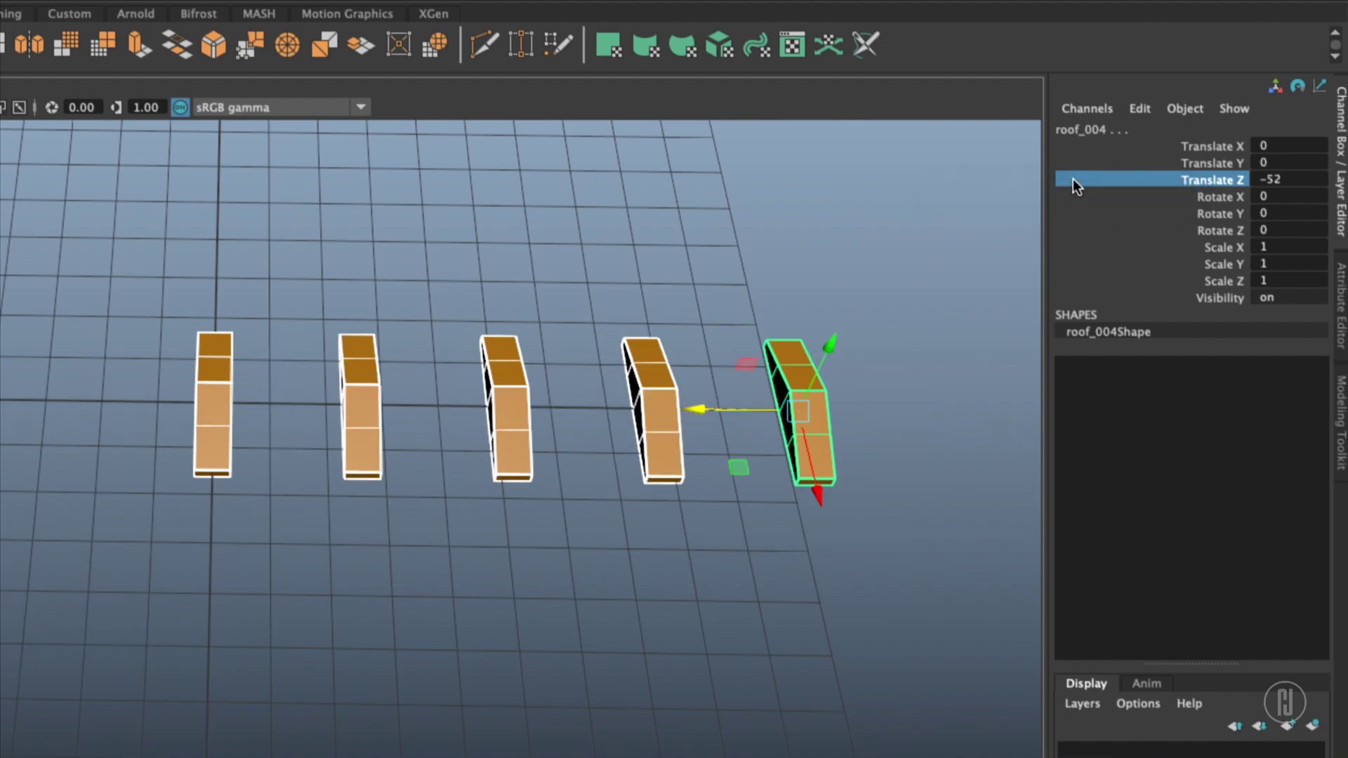
# - Check the end roofs roof_003 and roof_004, then reselect all five roofs
pyautogui.click(223, 393)
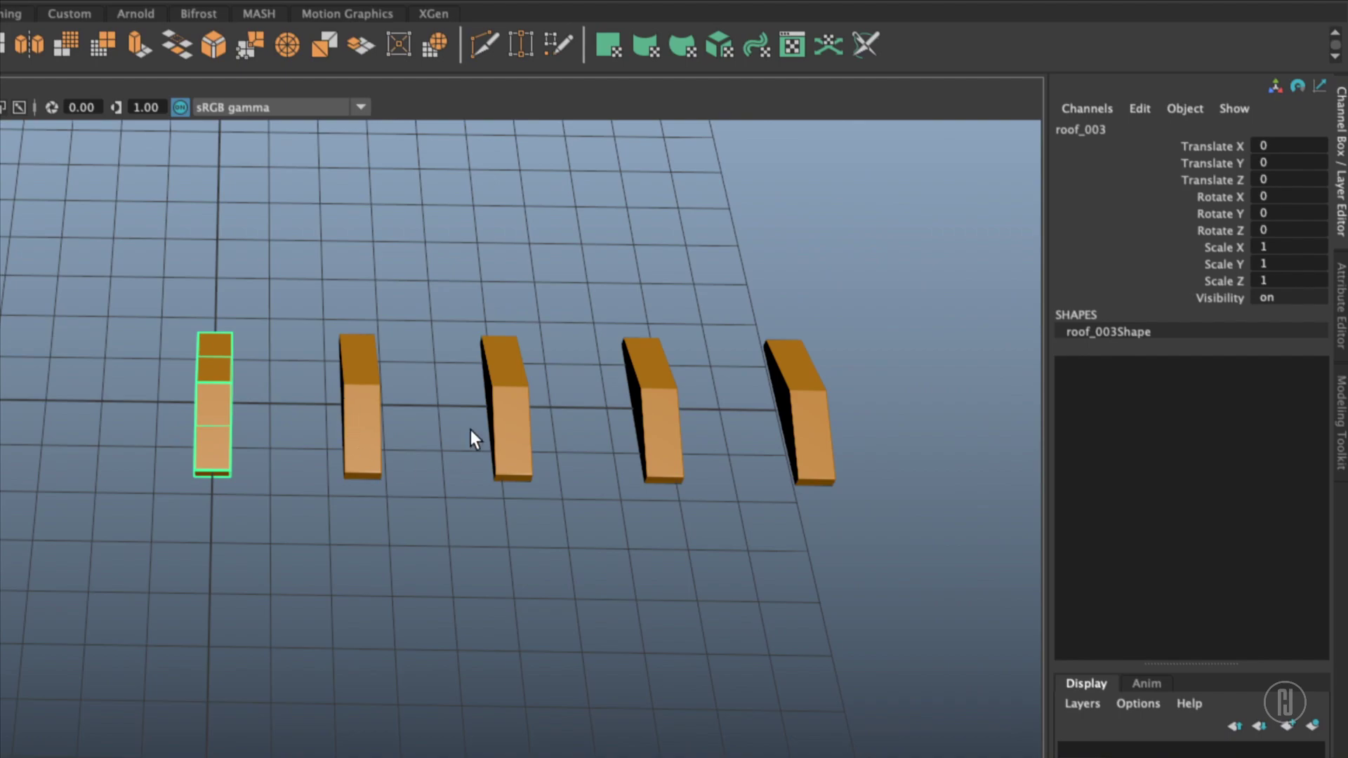
pyautogui.click(768, 444)
pyautogui.click(789, 398)
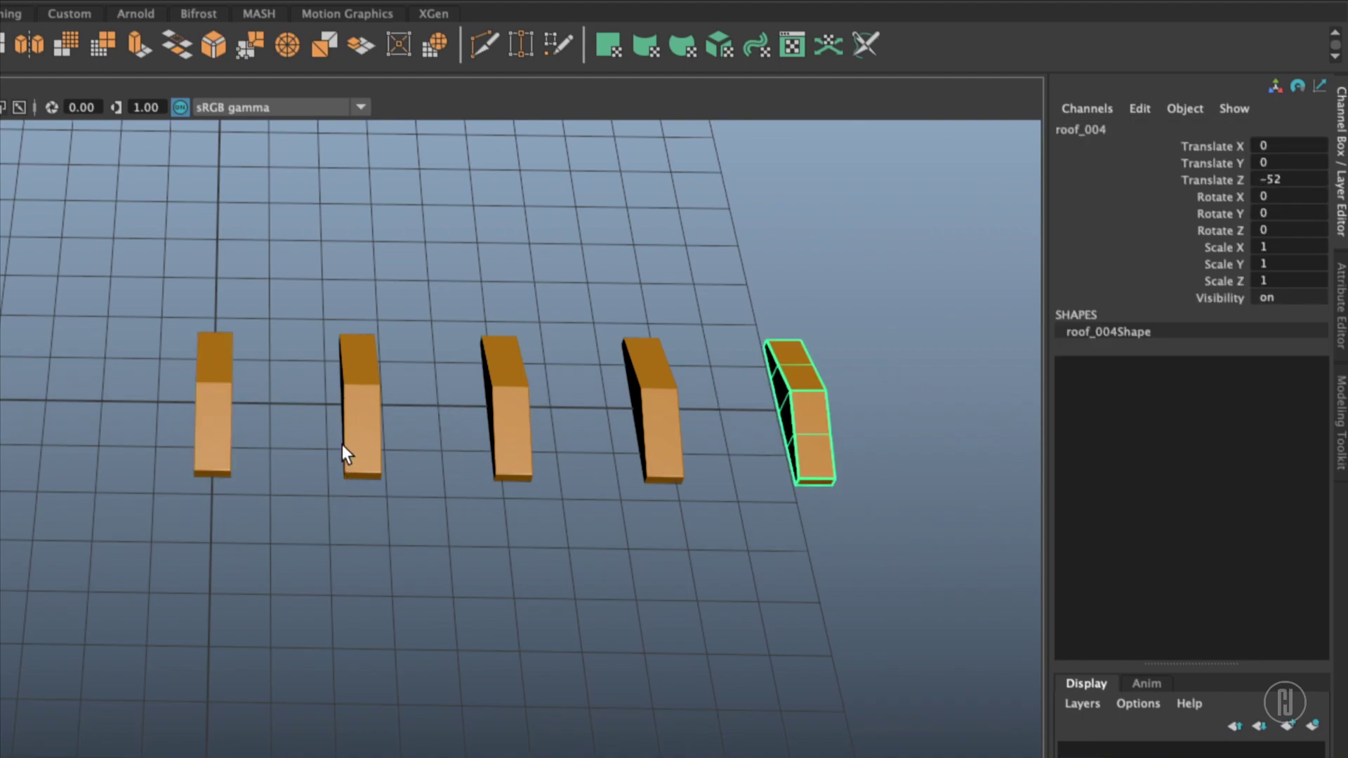
pyautogui.keyDown('shift'); pyautogui.moveTo(162, 347); pyautogui.dragTo(702, 395); pyautogui.keyUp('shift')
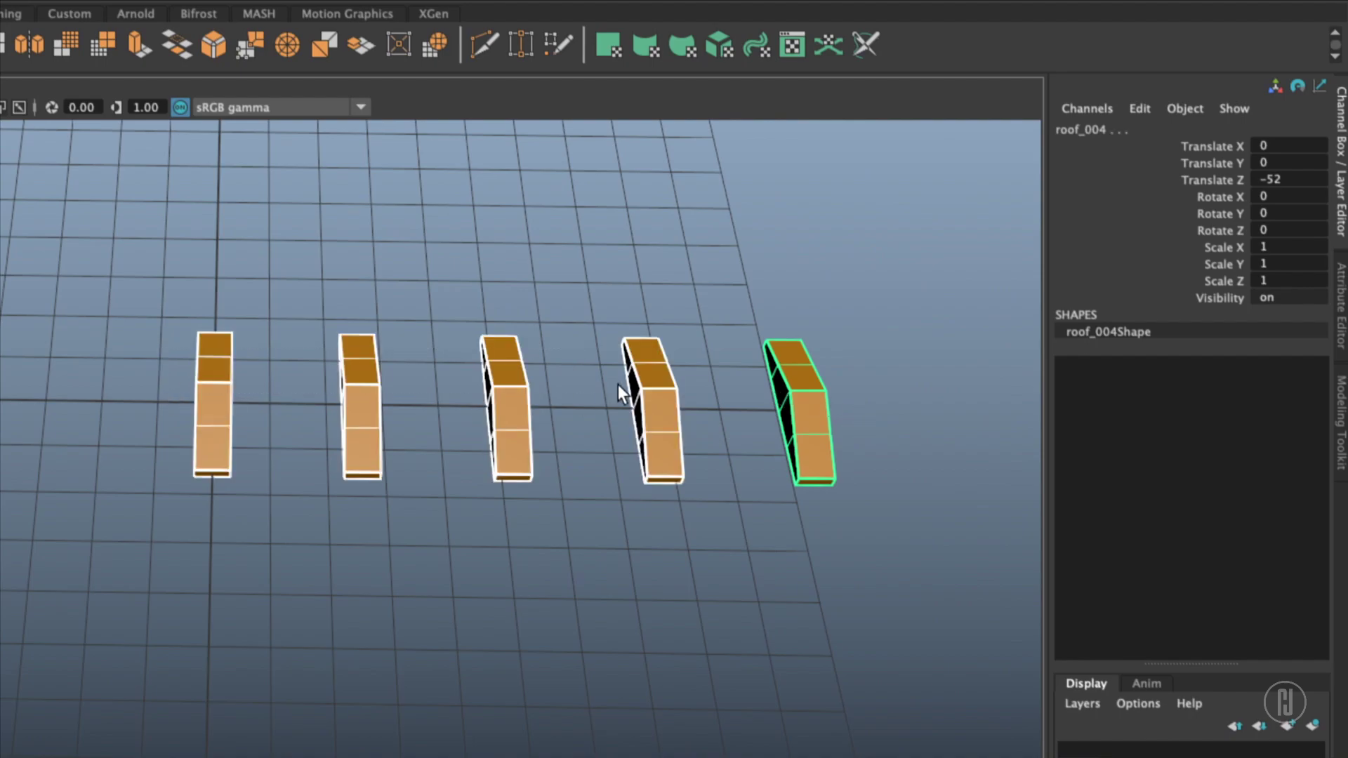
# - Enter l(-10,-30) in Translate Z, spacing roofs from -10 (roof_003) to -30 (roof_004)
pyautogui.click(1218, 180)
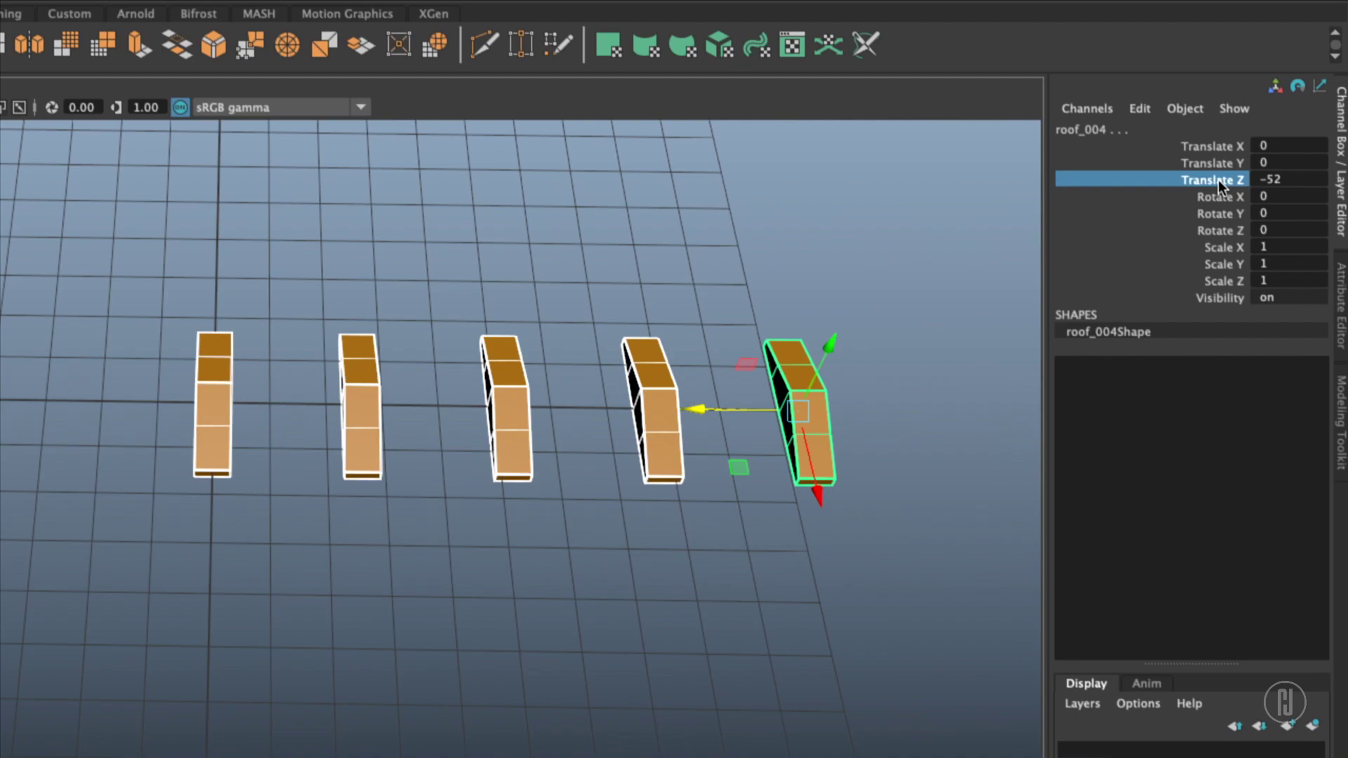
pyautogui.click(1218, 180)
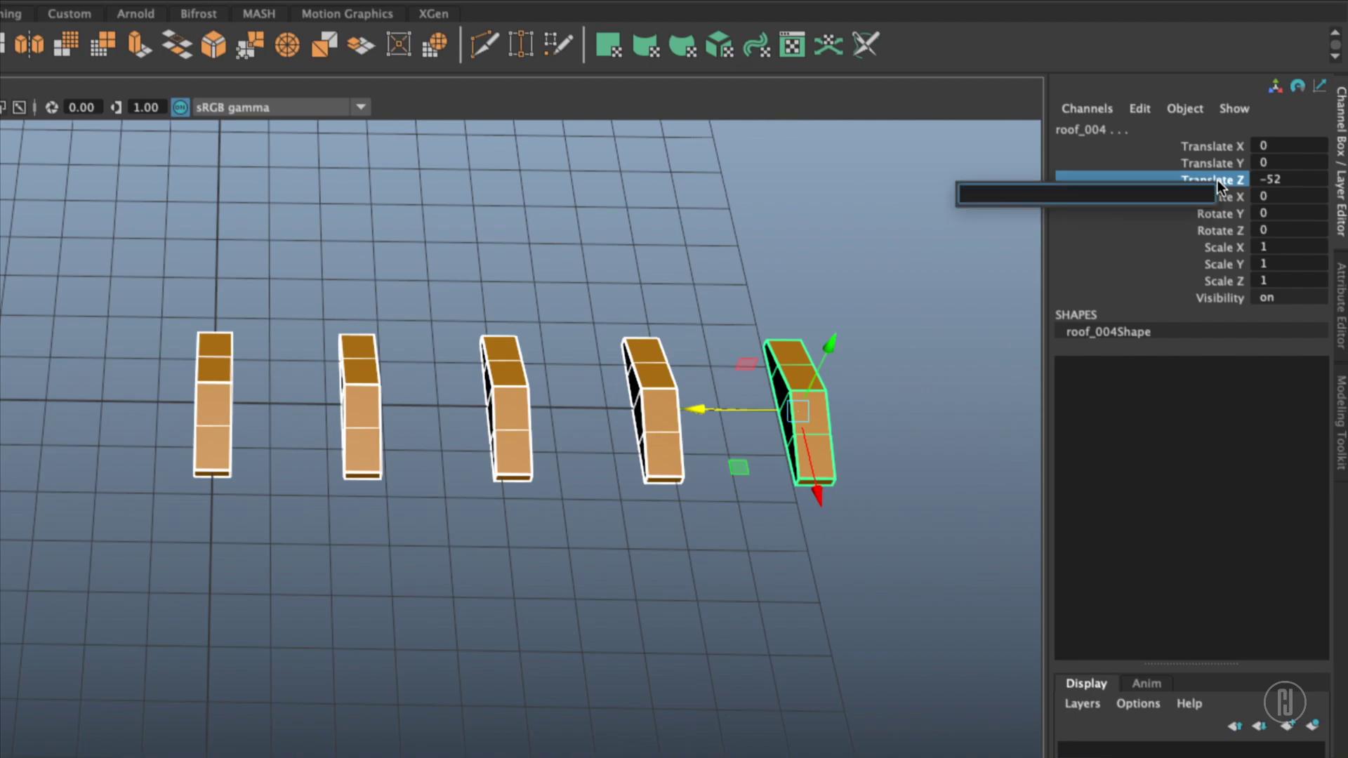
pyautogui.write('10')
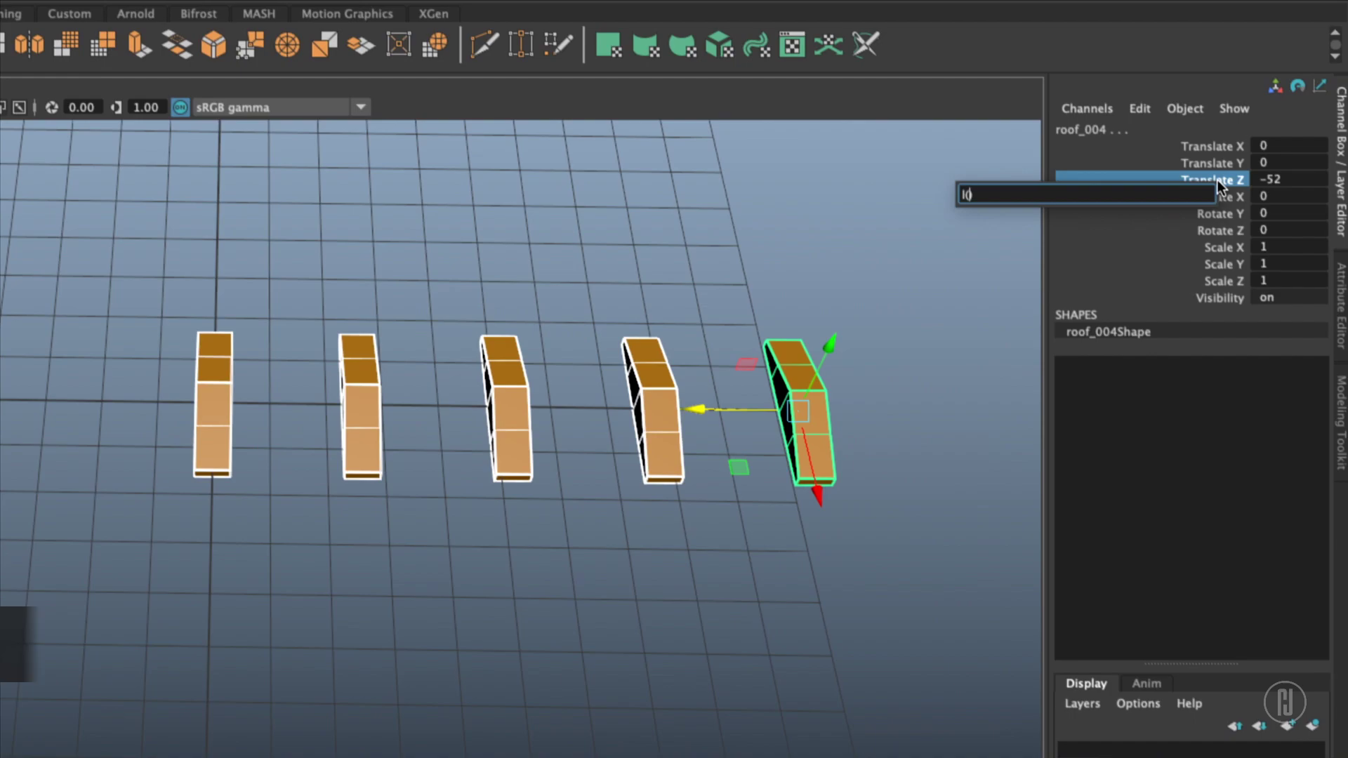
pyautogui.write('-1)')
pyautogui.write('0')
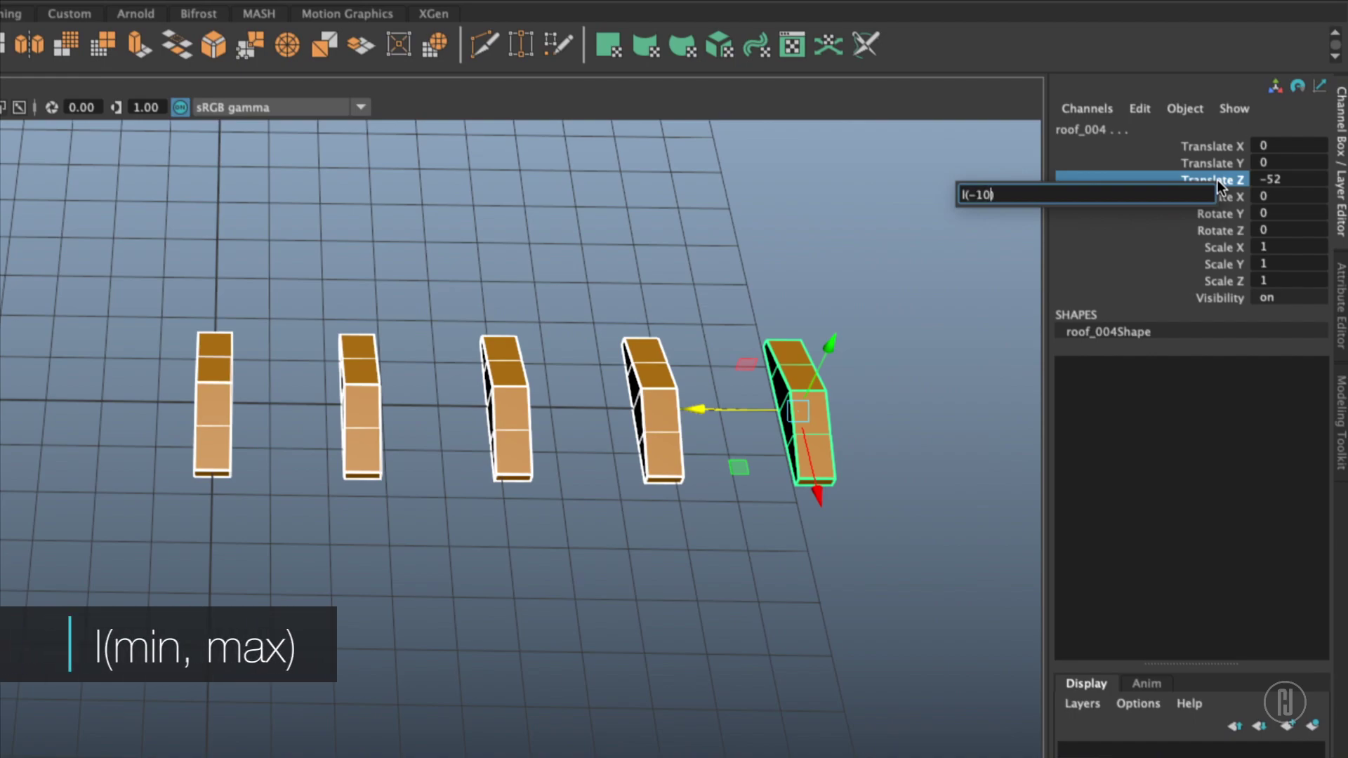
pyautogui.write(',-30')
pyautogui.press('Return')
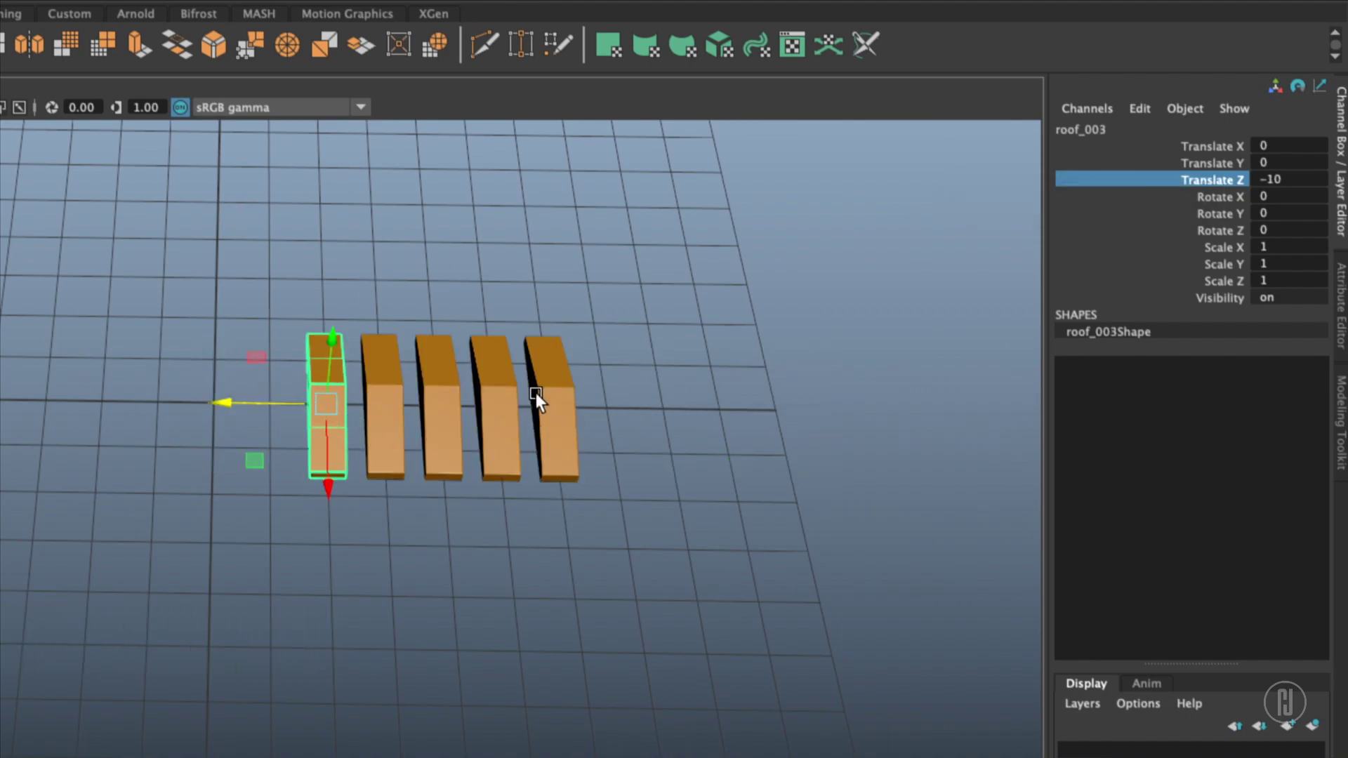
pyautogui.click(566, 413)
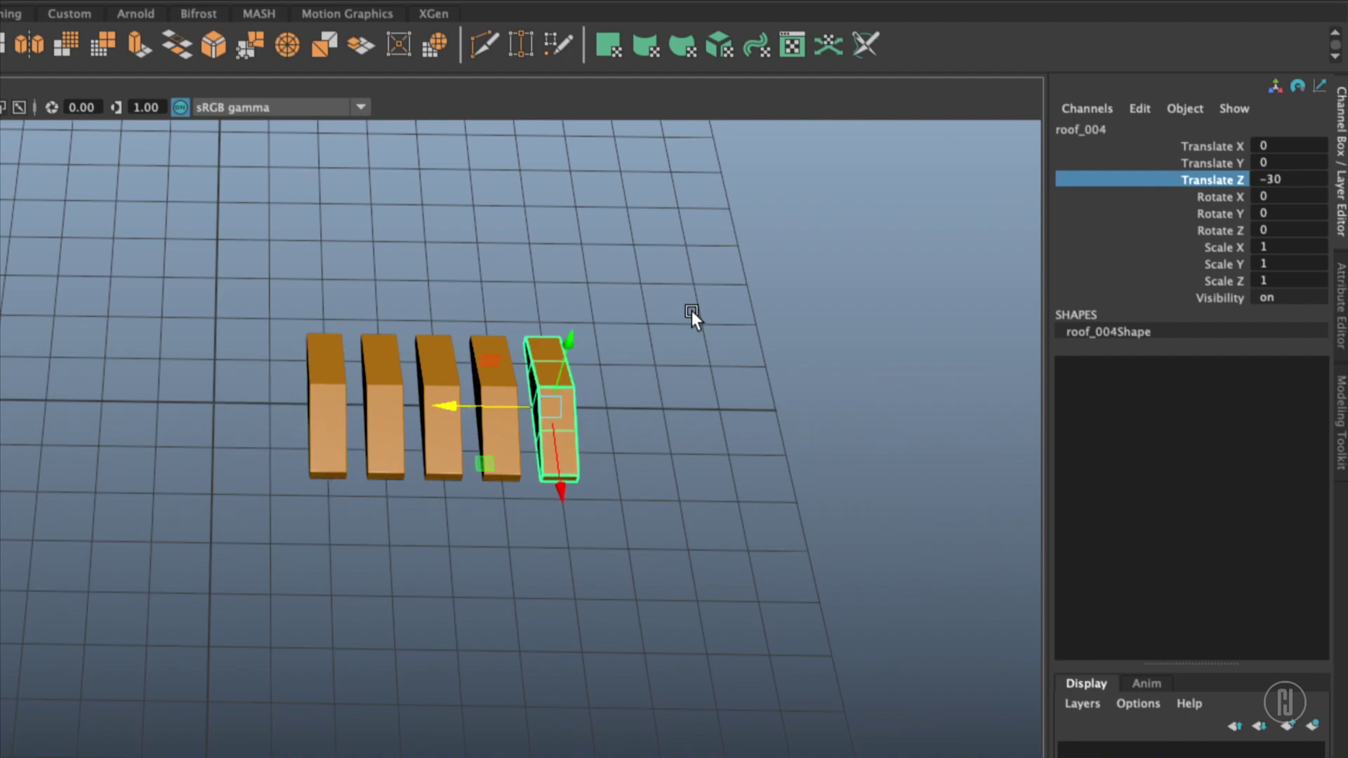
# - Select all five roof boxes and enter the expression r(60) on Rotate Y
pyautogui.hotkey('ctrl', 'shift', 'a')
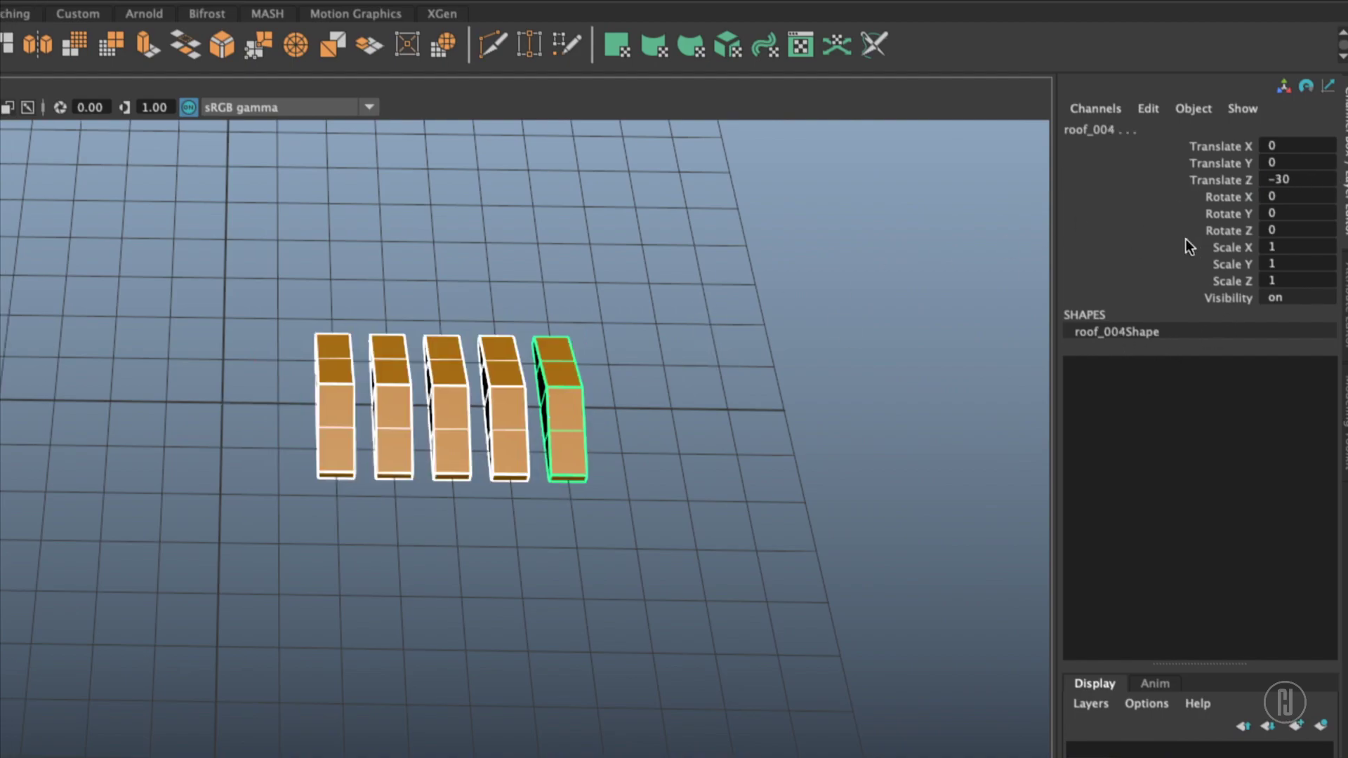
pyautogui.click(1228, 214)
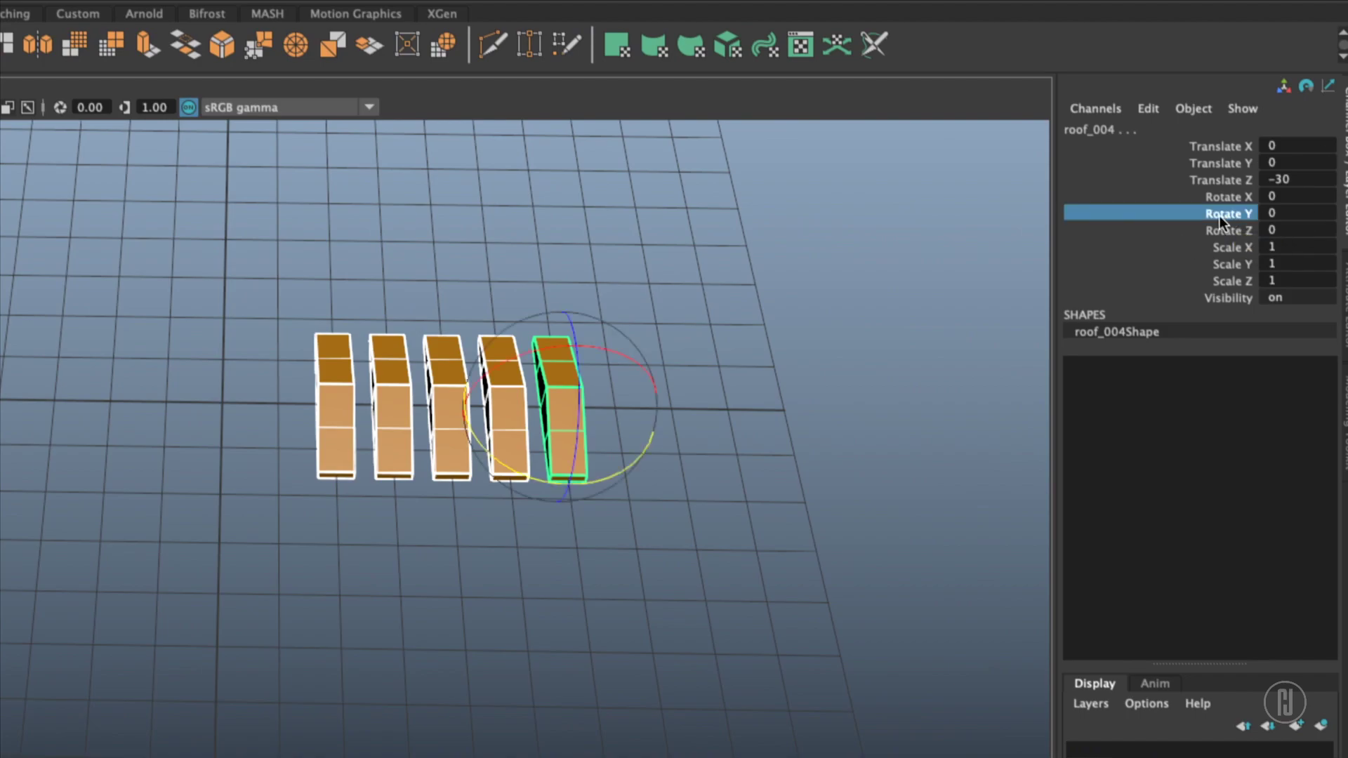
pyautogui.click(1226, 214)
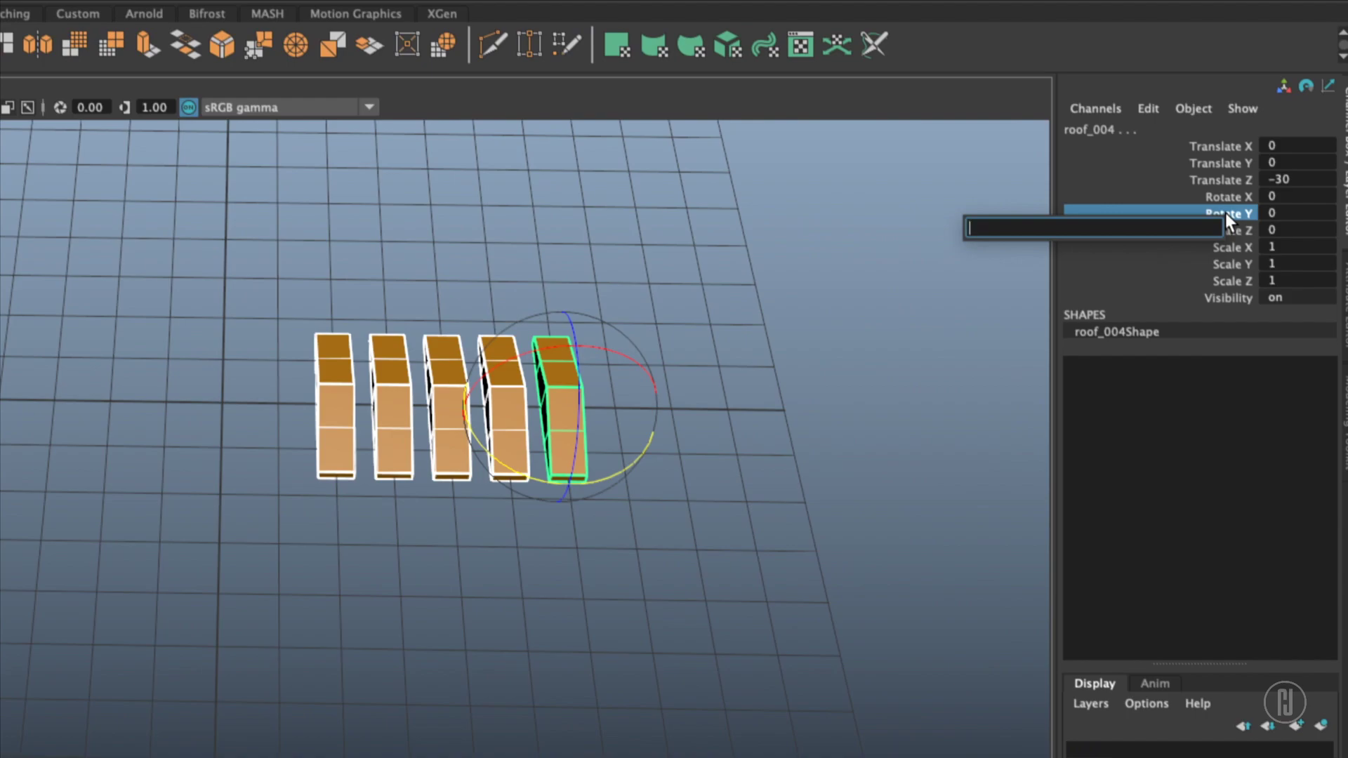
pyautogui.write('r0')
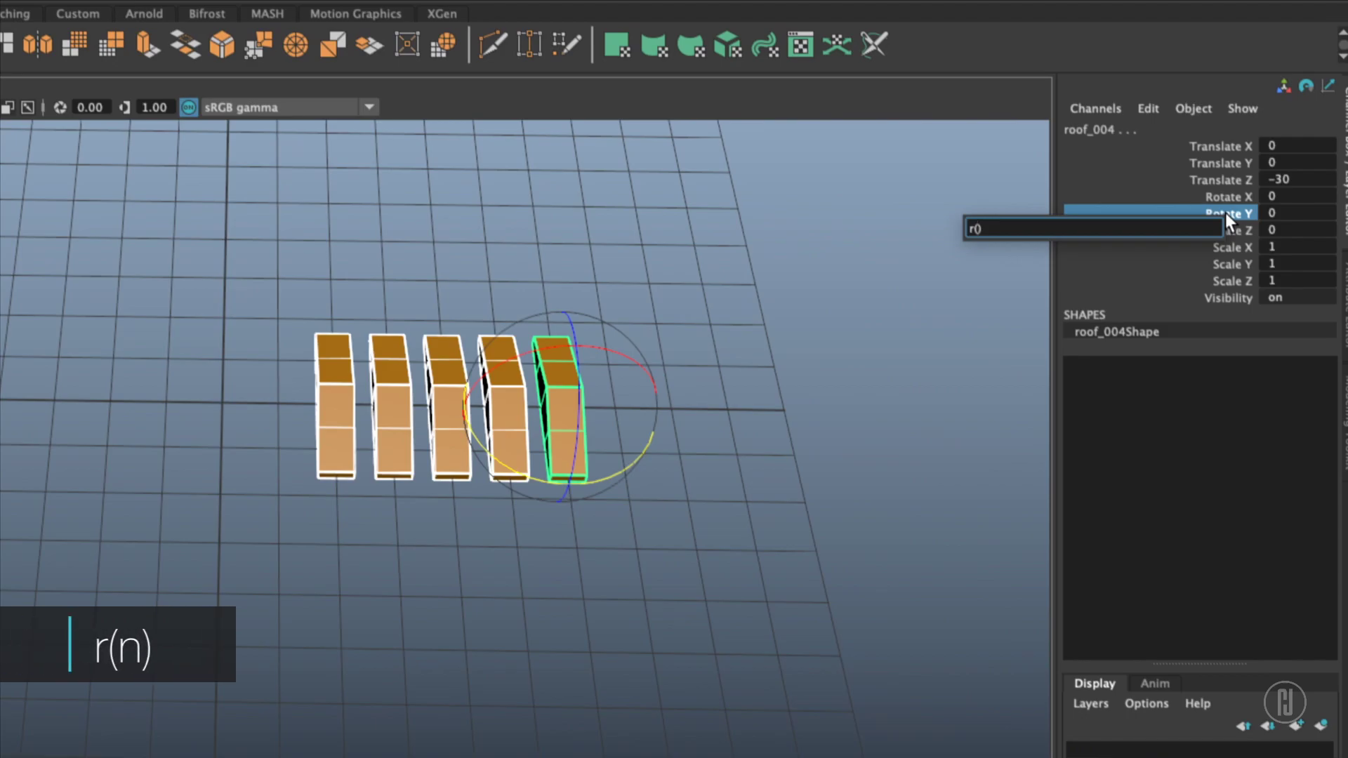
pyautogui.write('60)')
pyautogui.press('Return')
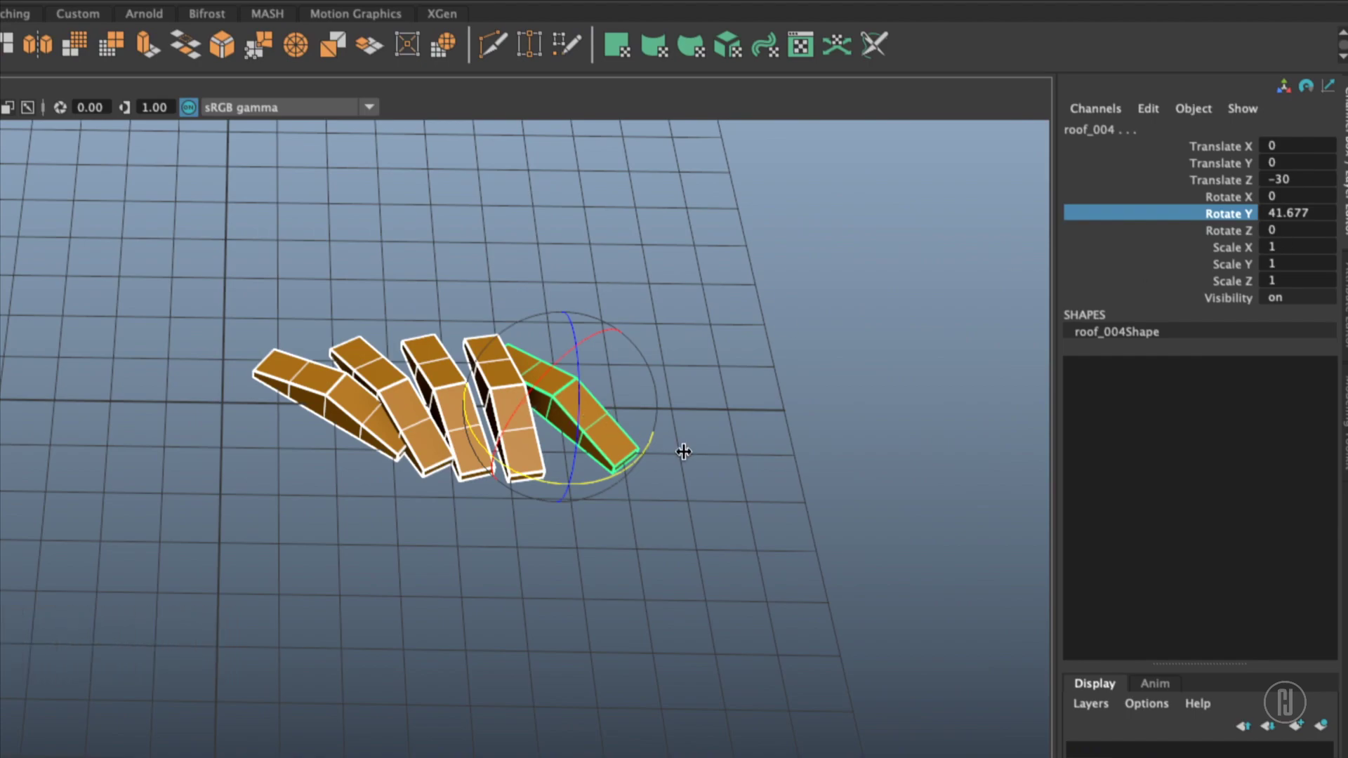
# - Check each roof's random Y rotation, roof_004 at 41.677, then reselect all five on Rotate Y
pyautogui.click(457, 431)
pyautogui.click(397, 417)
pyautogui.click(588, 425)
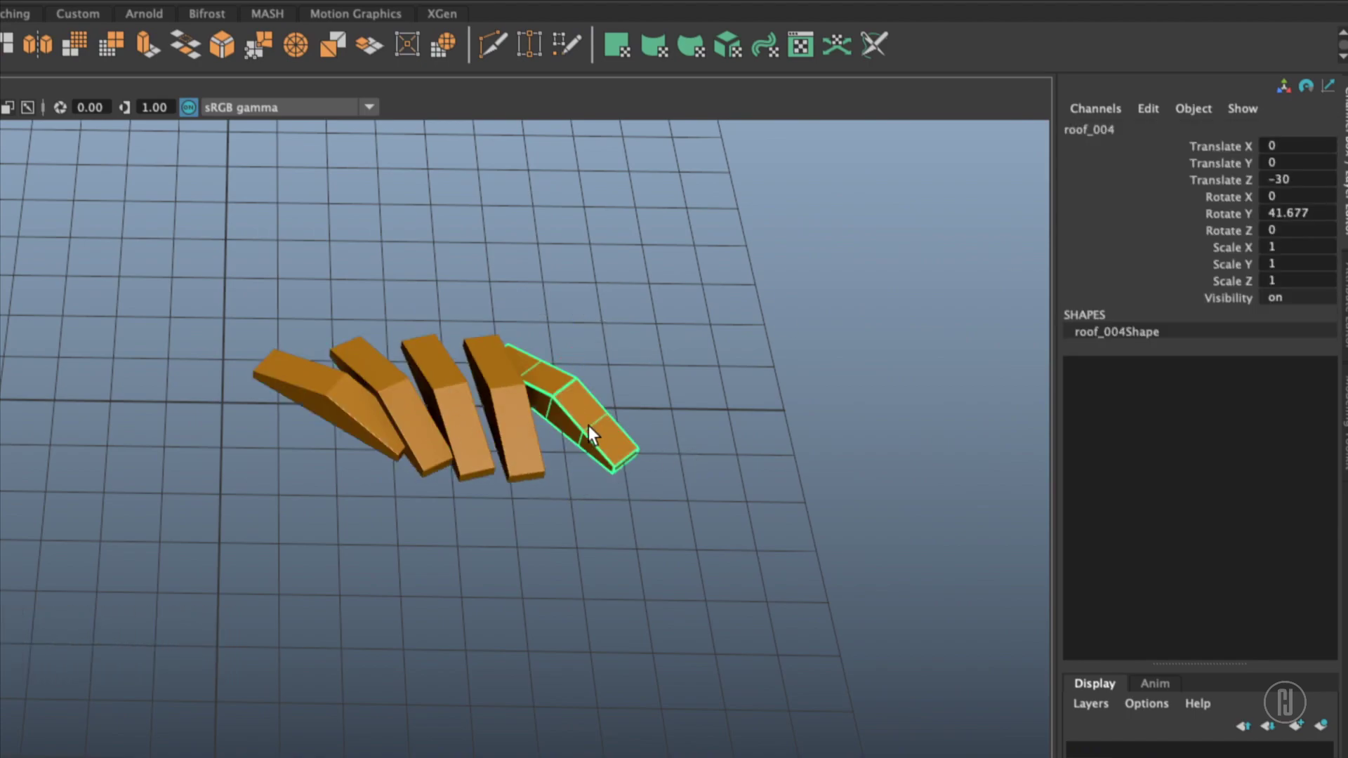
pyautogui.click(504, 414)
pyautogui.click(407, 424)
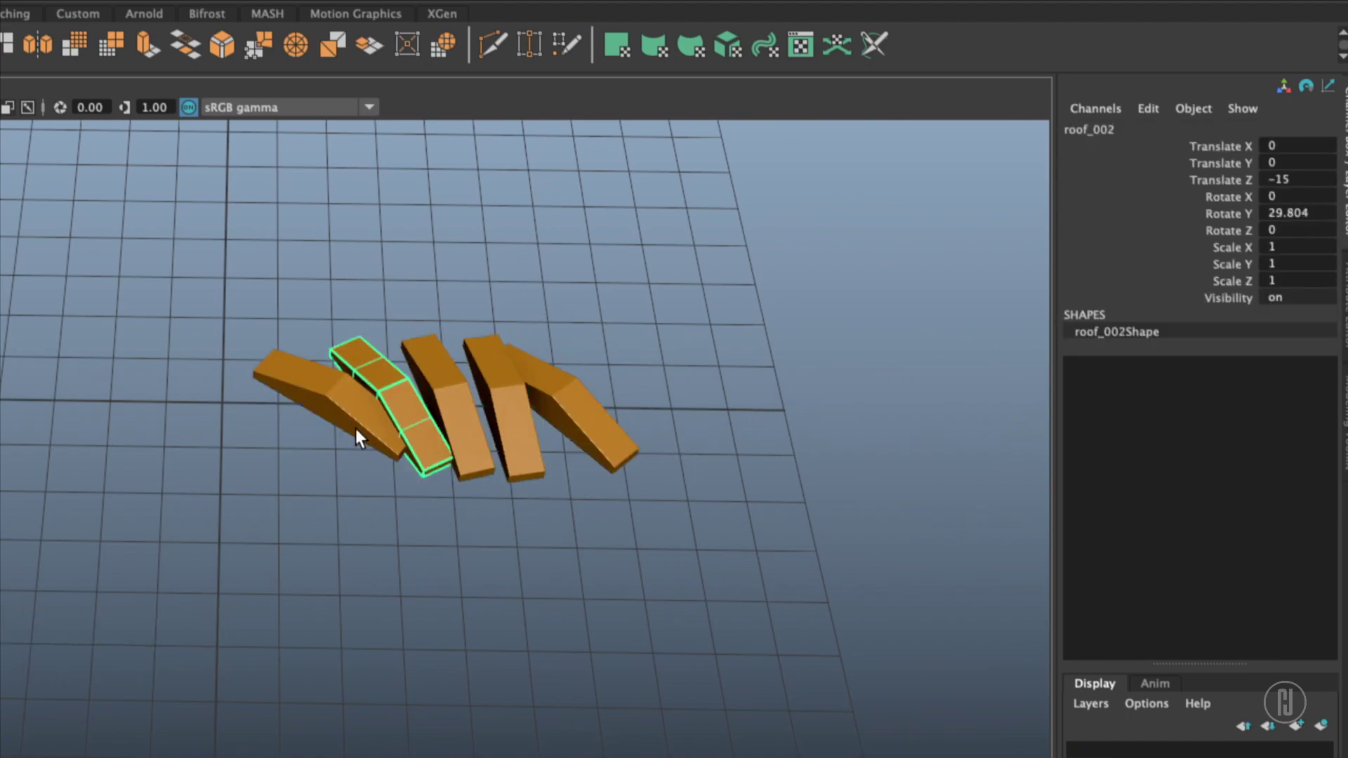
pyautogui.moveTo(234, 455); pyautogui.dragTo(797, 389)
pyautogui.click(1236, 214)
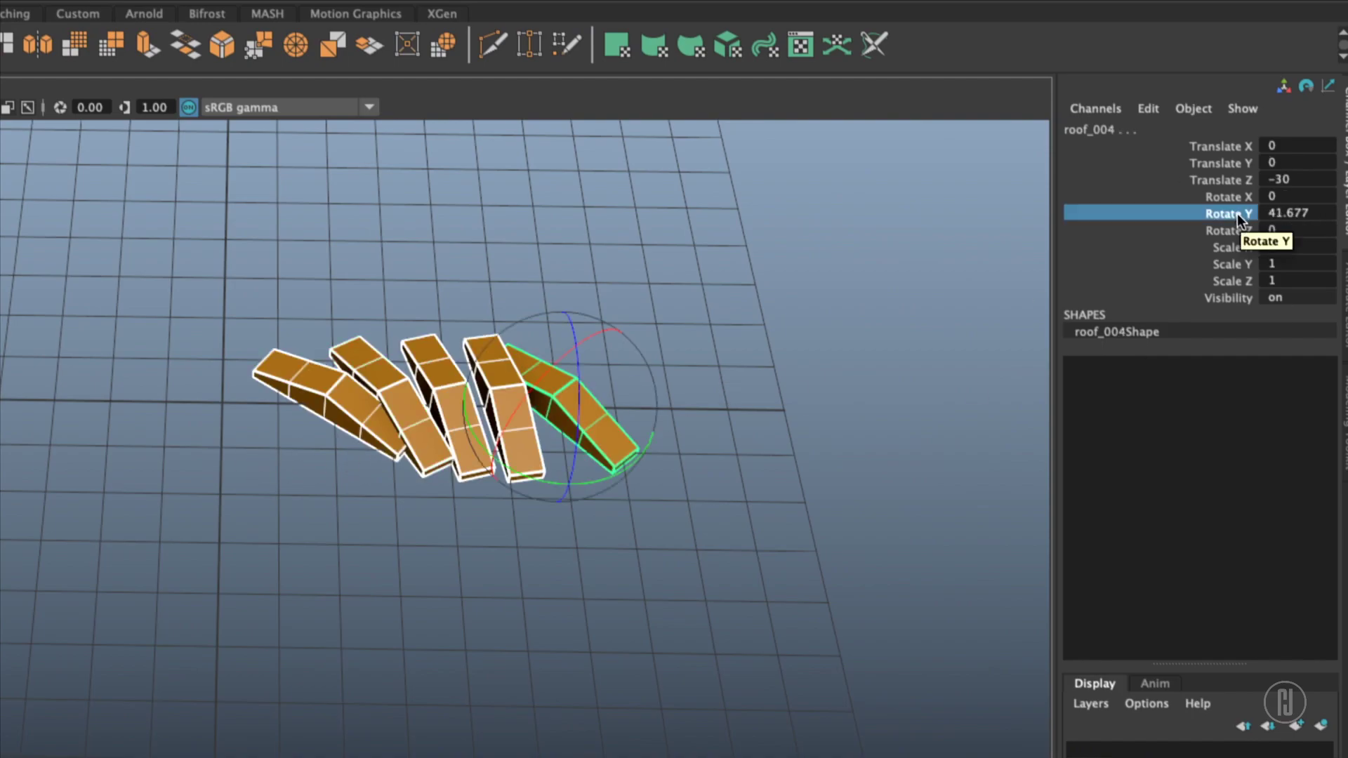
# - Replace the Rotate Y expression with r(5,10) and check the boxes, roof_004 now 7.074
pyautogui.doubleClick(1232, 213)
pyautogui.write('r()')
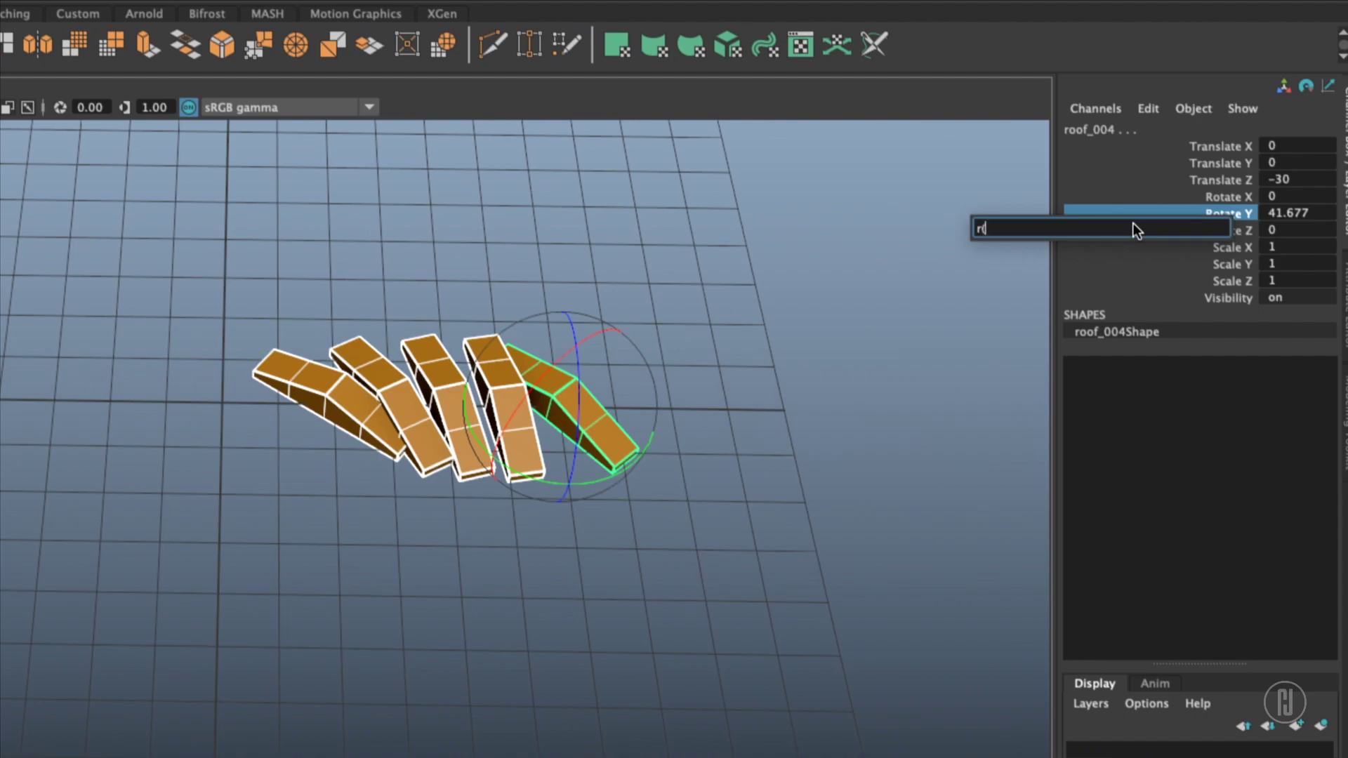
pyautogui.write('5,10')
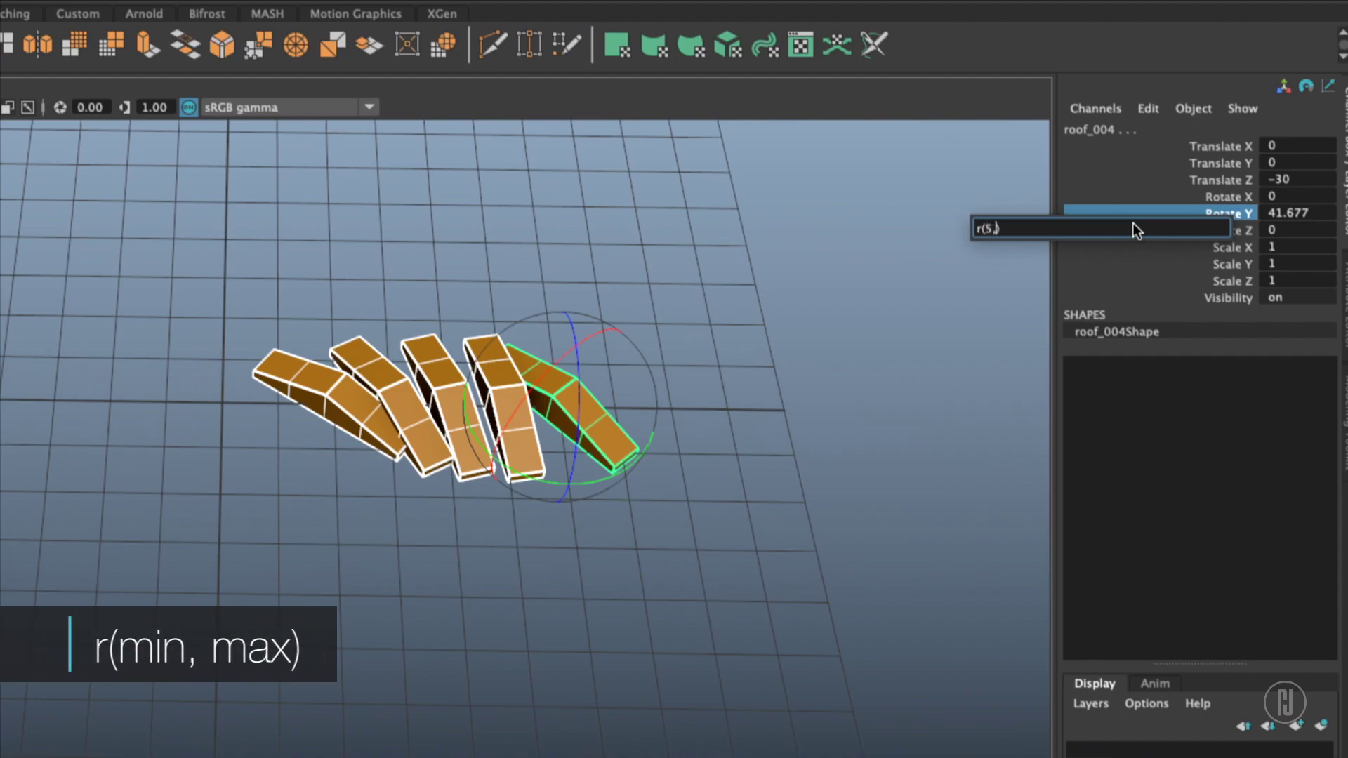
pyautogui.press('Return')
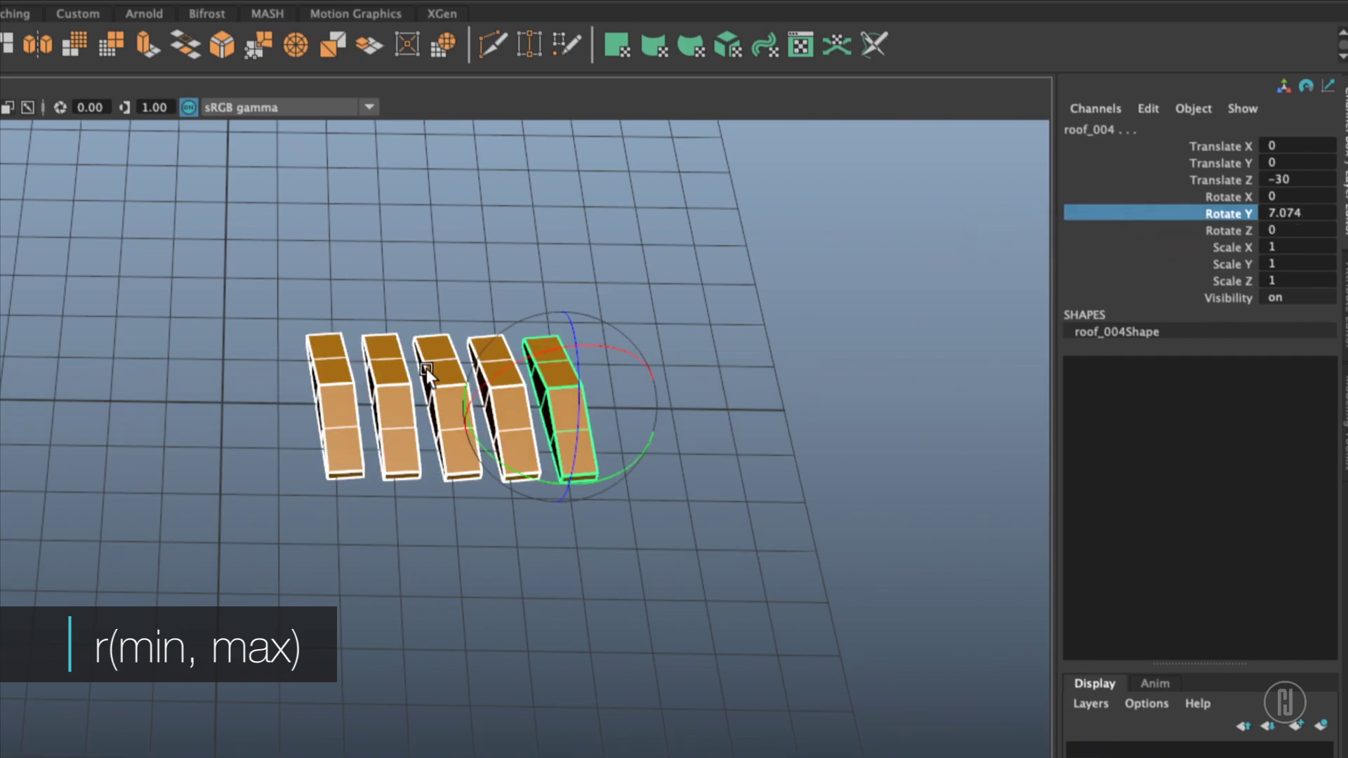
pyautogui.click(334, 413)
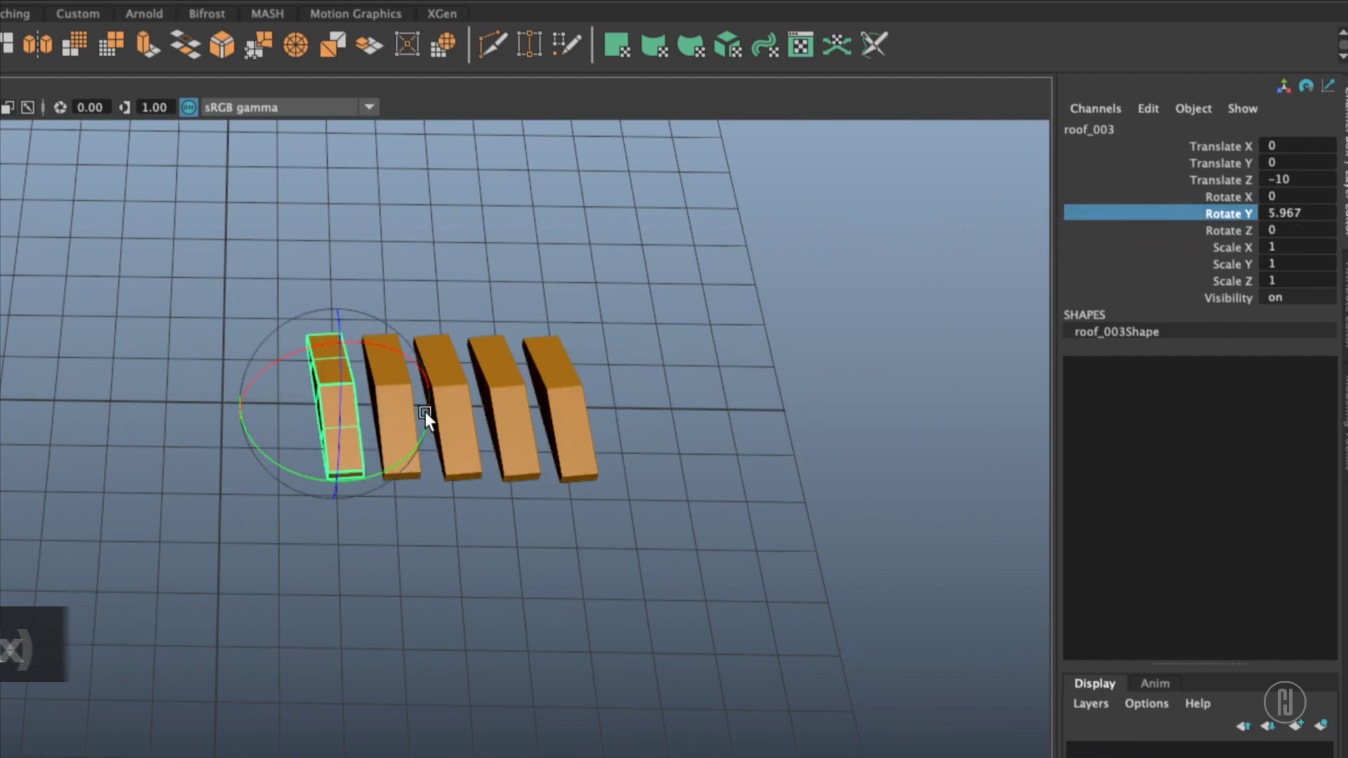
pyautogui.click(532, 419)
pyautogui.click(597, 421)
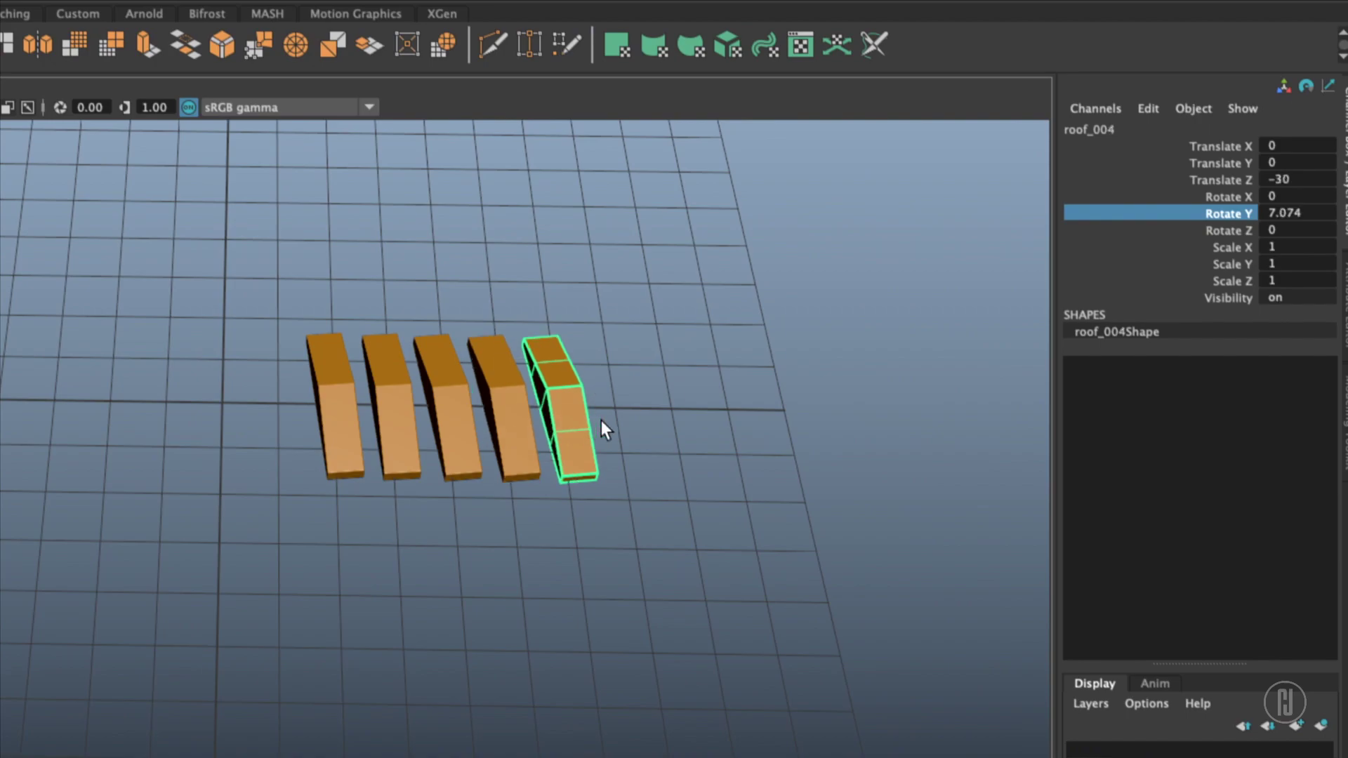
pyautogui.click(654, 415)
# - Select all five roofs and edit the Rotate X entry so it stays at 0
pyautogui.moveTo(290, 486); pyautogui.dragTo(710, 425)
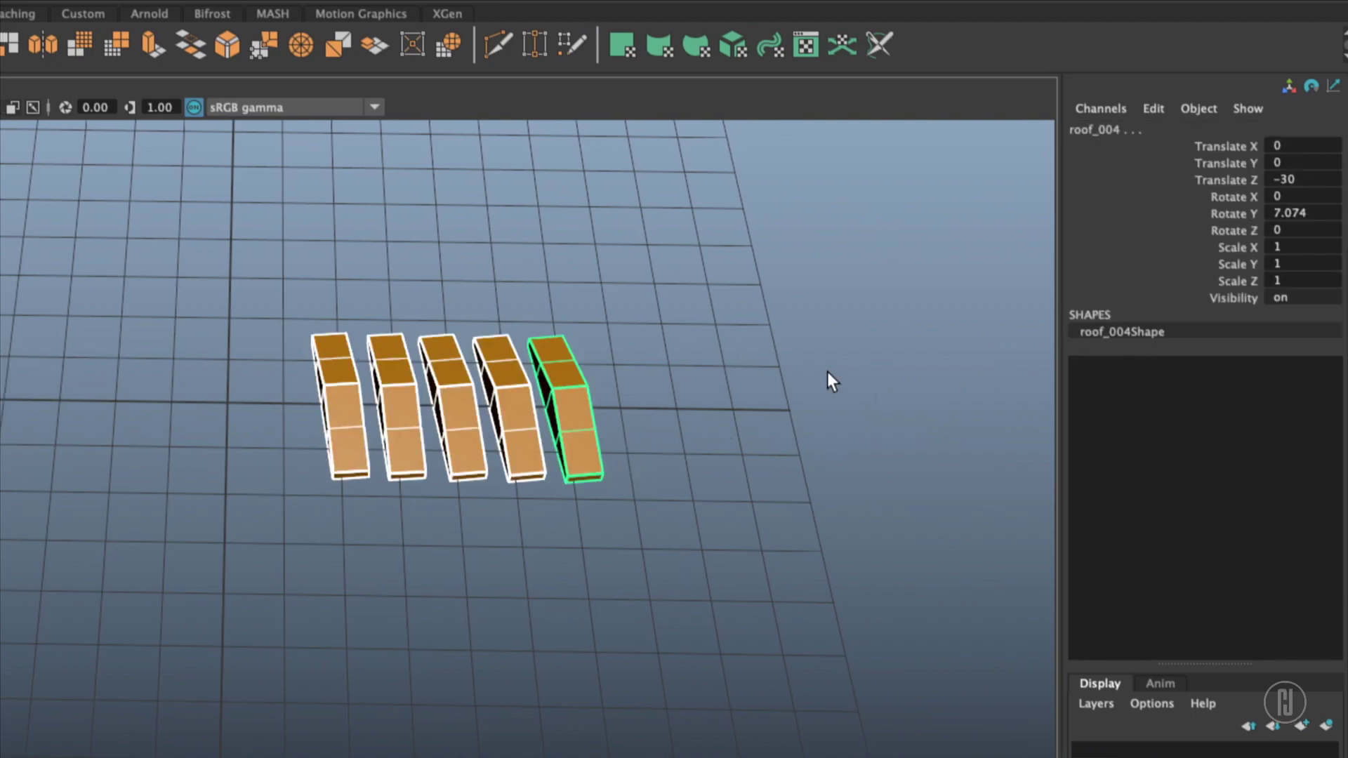
pyautogui.press('e')
pyautogui.click(1232, 196)
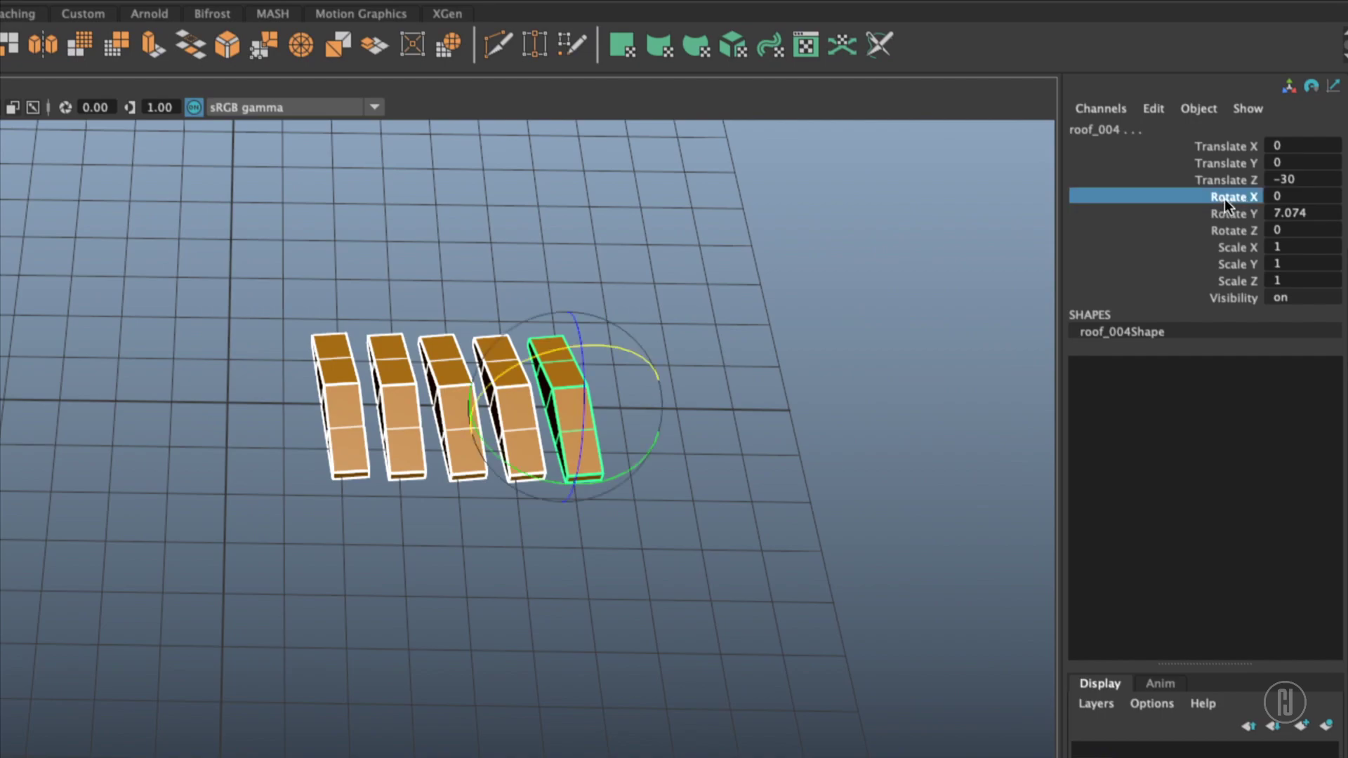
pyautogui.doubleClick(1226, 197)
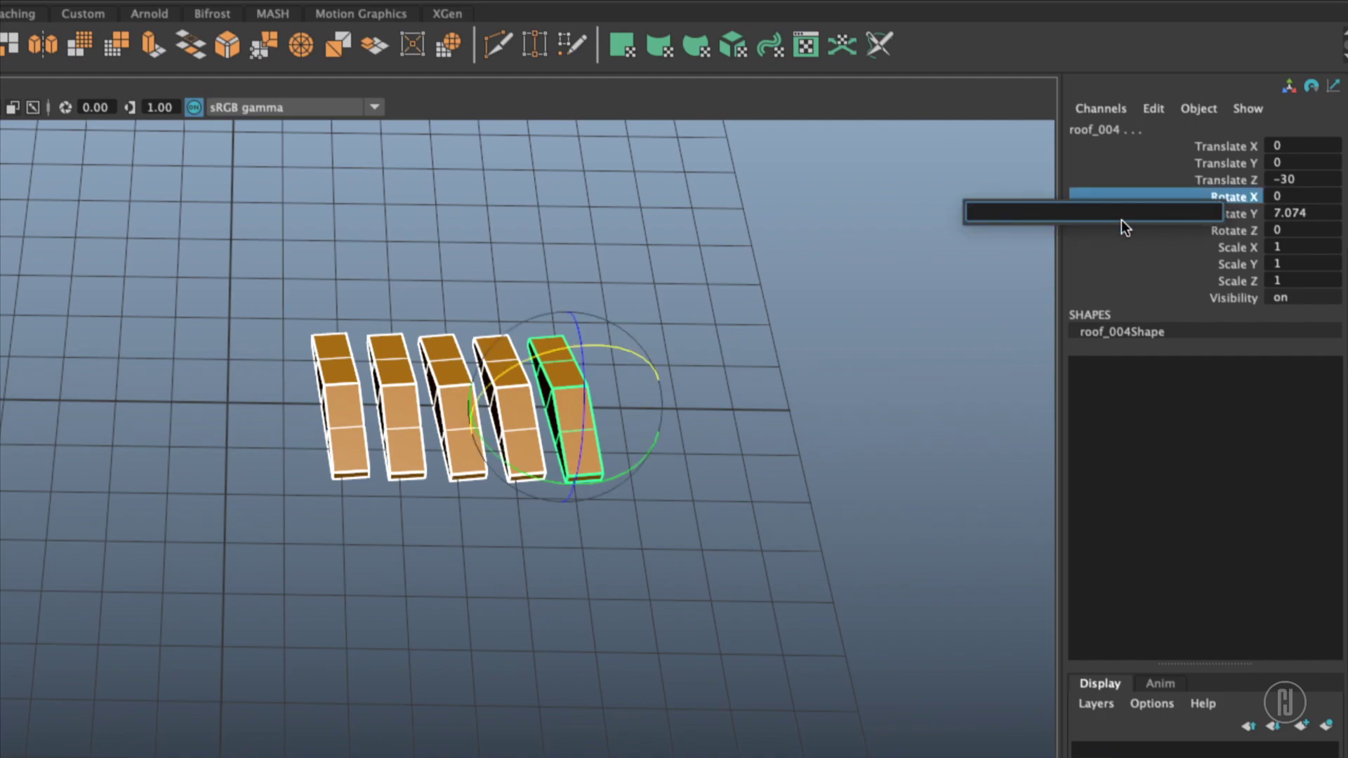
pyautogui.write('r0')
pyautogui.press('Left')
pyautogui.press('BackSpace')
pyautogui.press('Return')
pyautogui.click(268, 546)
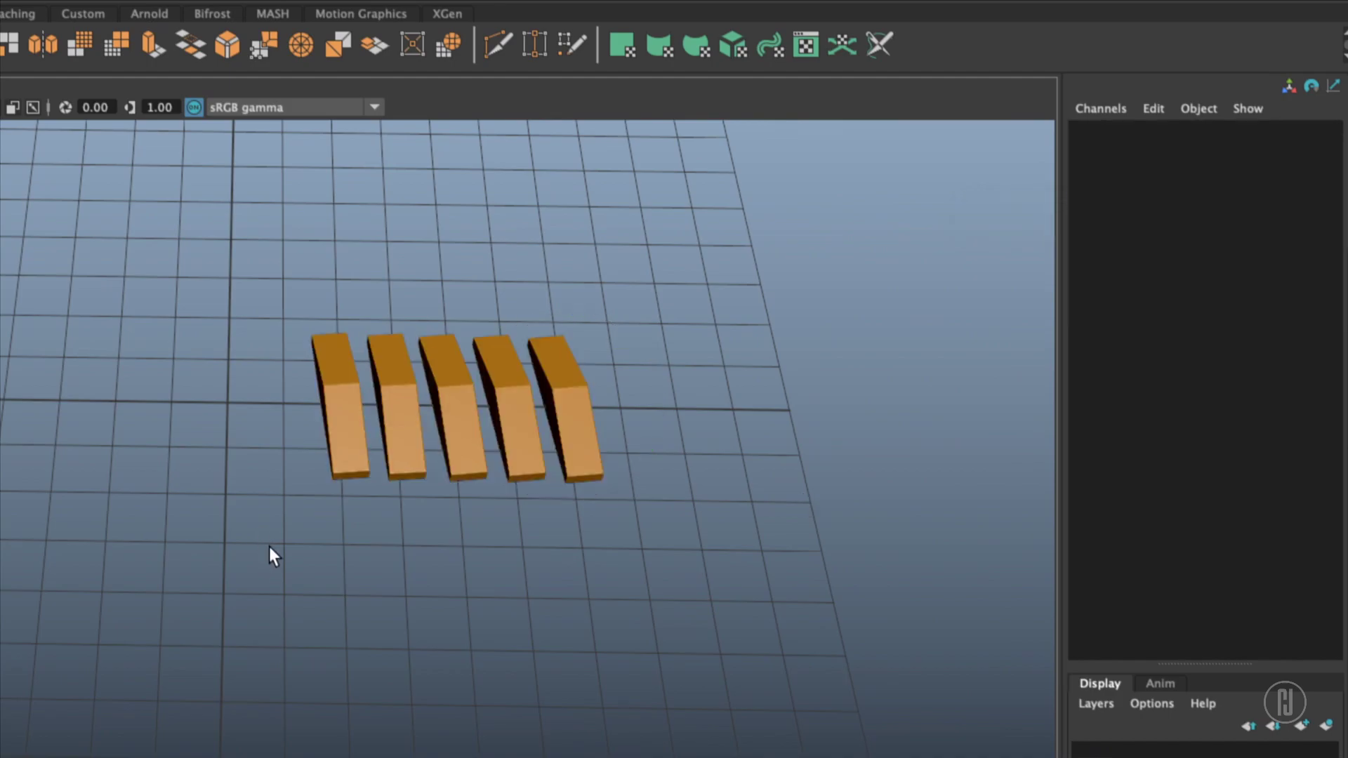
pyautogui.moveTo(587, 440); pyautogui.dragTo(308, 463)
pyautogui.keyDown('alt'); pyautogui.moveTo(465, 444); pyautogui.dragTo(723, 466); pyautogui.keyUp('alt')
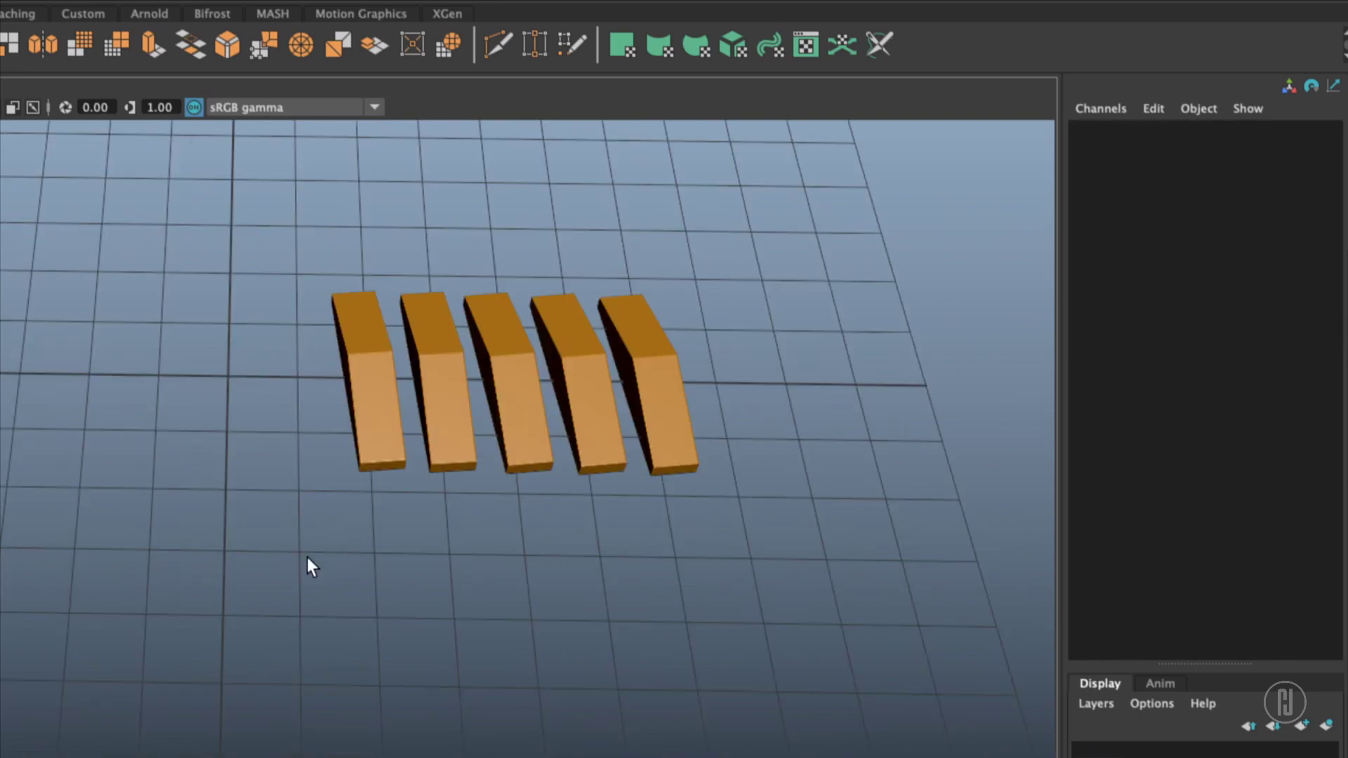
pyautogui.moveTo(308, 565); pyautogui.dragTo(778, 398)
pyautogui.keyDown('alt'); pyautogui.moveTo(778, 398); pyautogui.dragTo(664, 452, button='middle'); pyautogui.keyUp('alt')
pyautogui.keyDown('alt'); pyautogui.moveTo(663, 453); pyautogui.dragTo(744, 407); pyautogui.keyUp('alt')
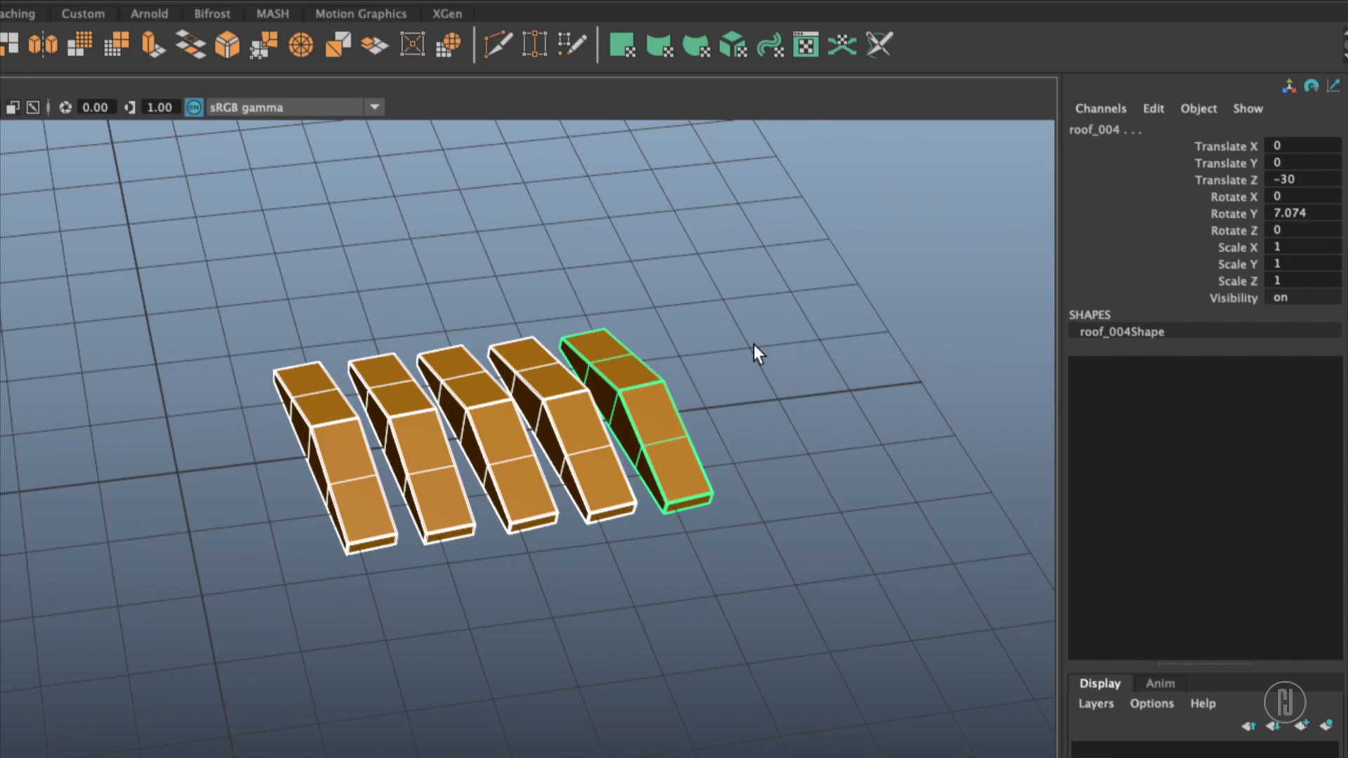
pyautogui.keyDown('alt'); pyautogui.moveTo(692, 351); pyautogui.dragTo(739, 326); pyautogui.keyUp('alt')
pyautogui.keyDown('alt'); pyautogui.moveTo(738, 326); pyautogui.dragTo(798, 370, button='right'); pyautogui.keyUp('alt')
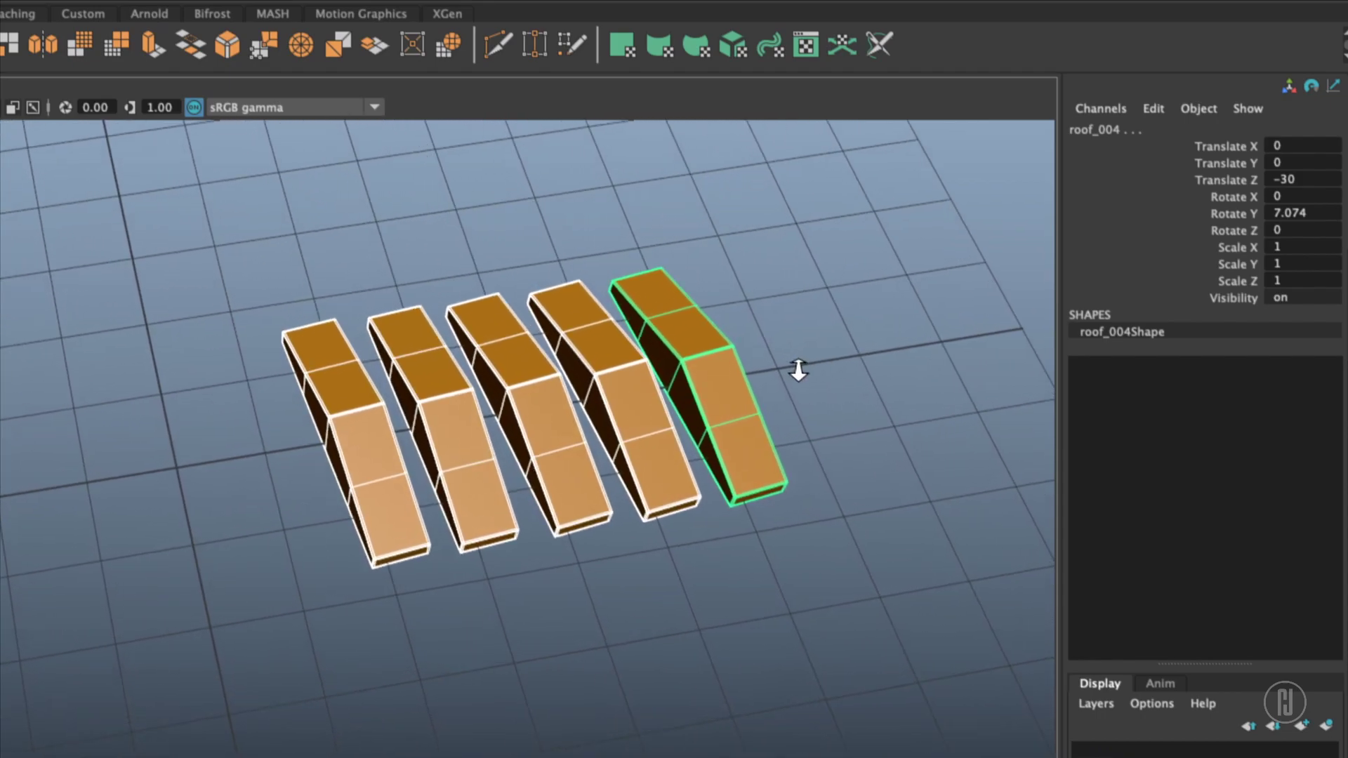
pyautogui.keyDown('alt'); pyautogui.moveTo(816, 375); pyautogui.dragTo(815, 364, button='middle'); pyautogui.keyUp('alt')
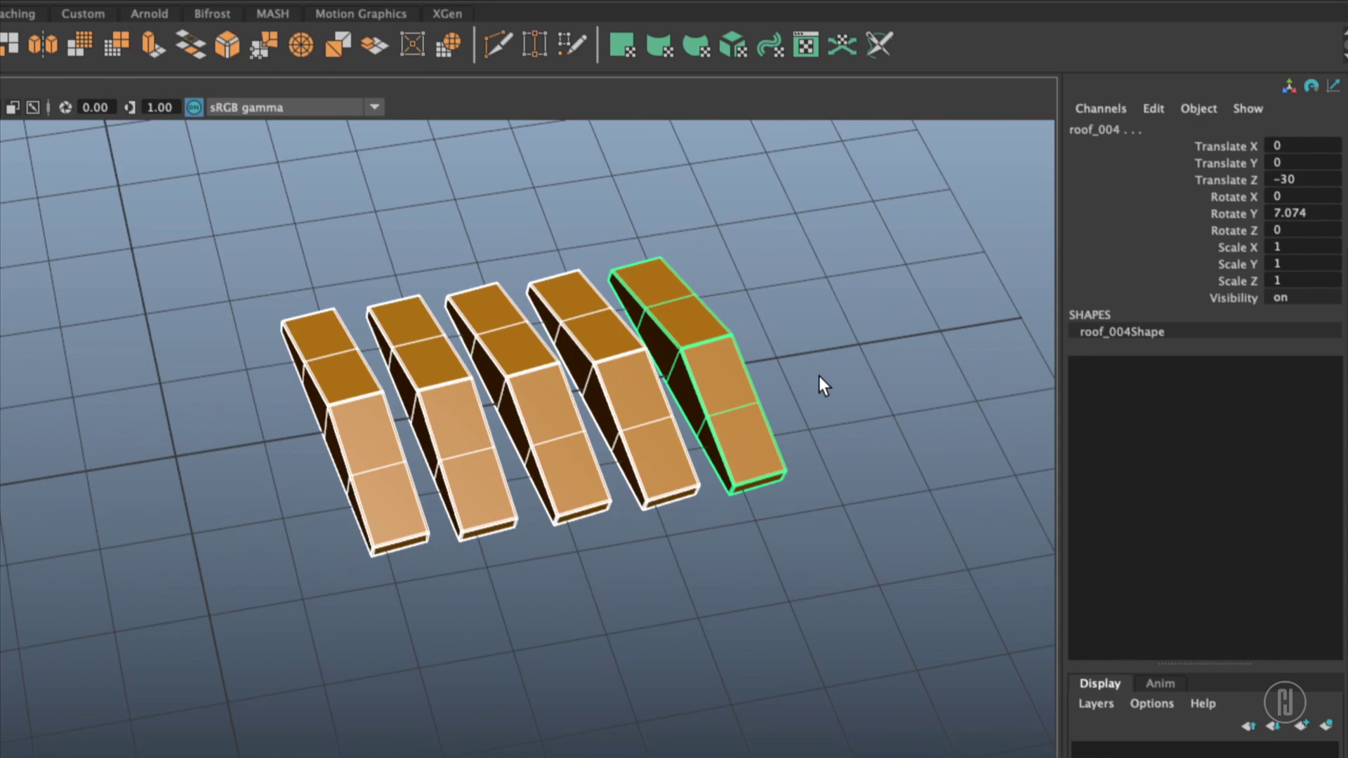